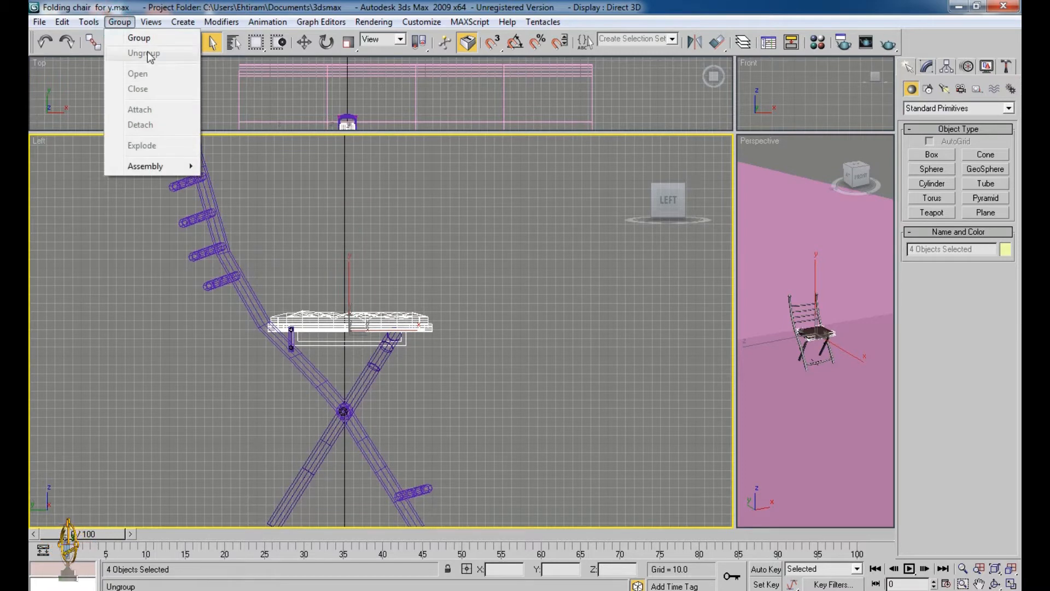
- Group the four selected seat parts into one object, keeping the default group name
{"action": "left_click", "coordinate": [140, 38]}
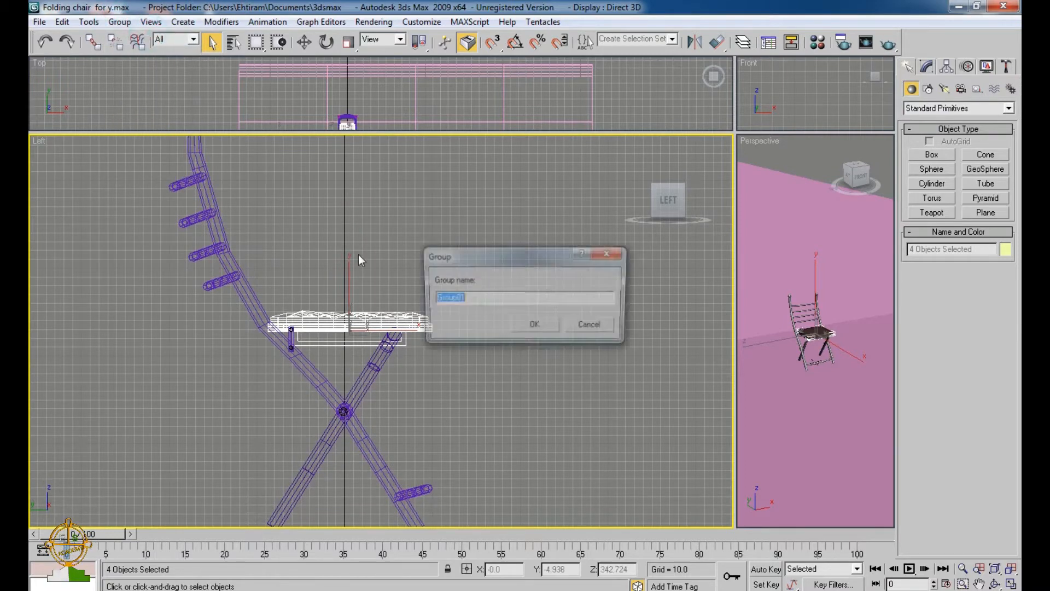
{"action": "left_click", "coordinate": [529, 327]}
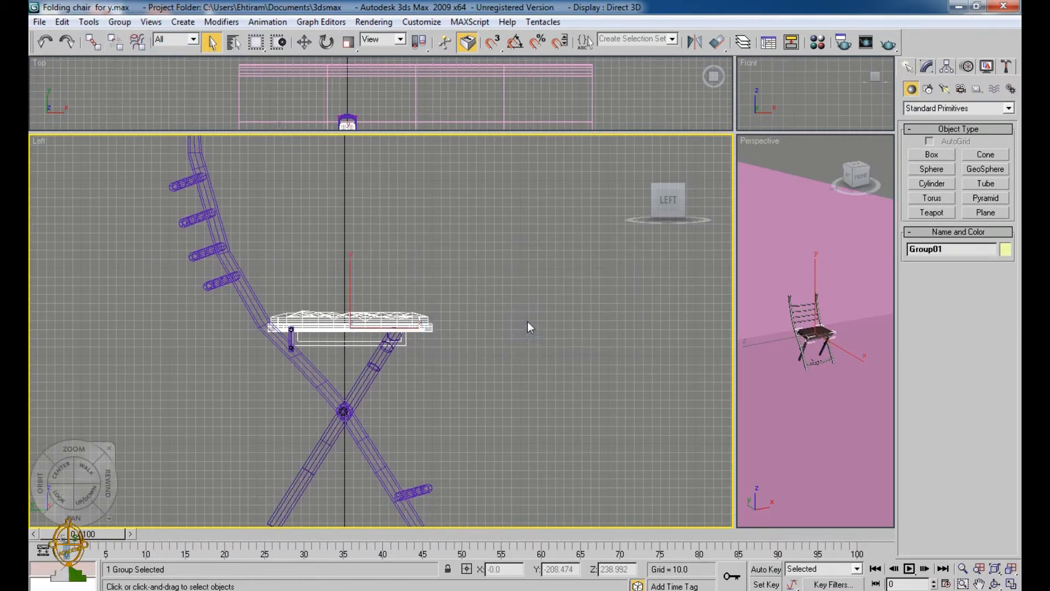
{"action": "left_click", "coordinate": [377, 373]}
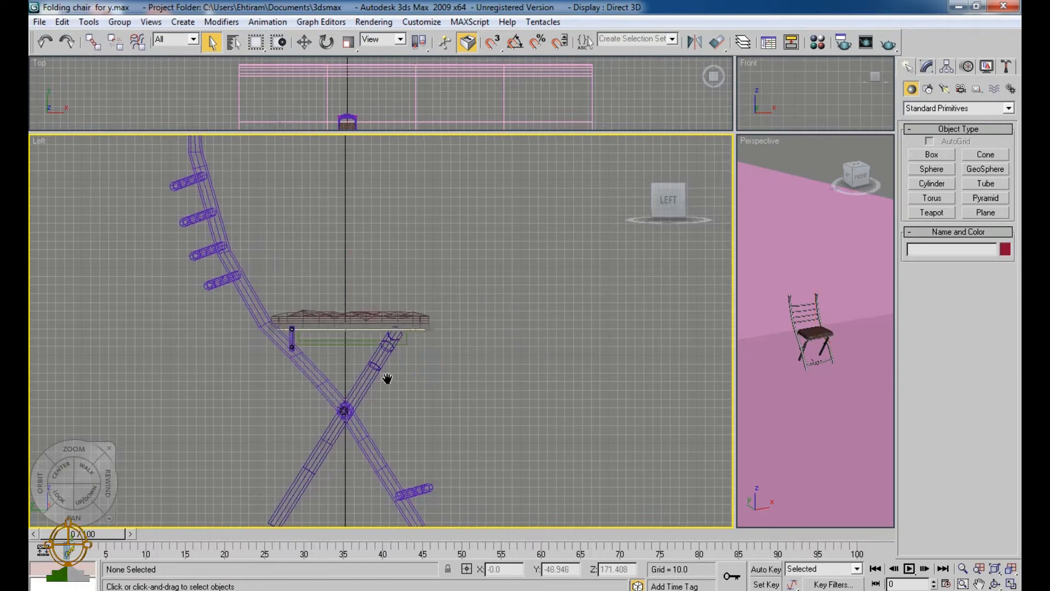
- Move only the pivot of the Cylinder02 leg to the joint where the chair's two legs cross
{"action": "middle_click_drag", "start_coordinate": [383, 374], "coordinate": [429, 356]}
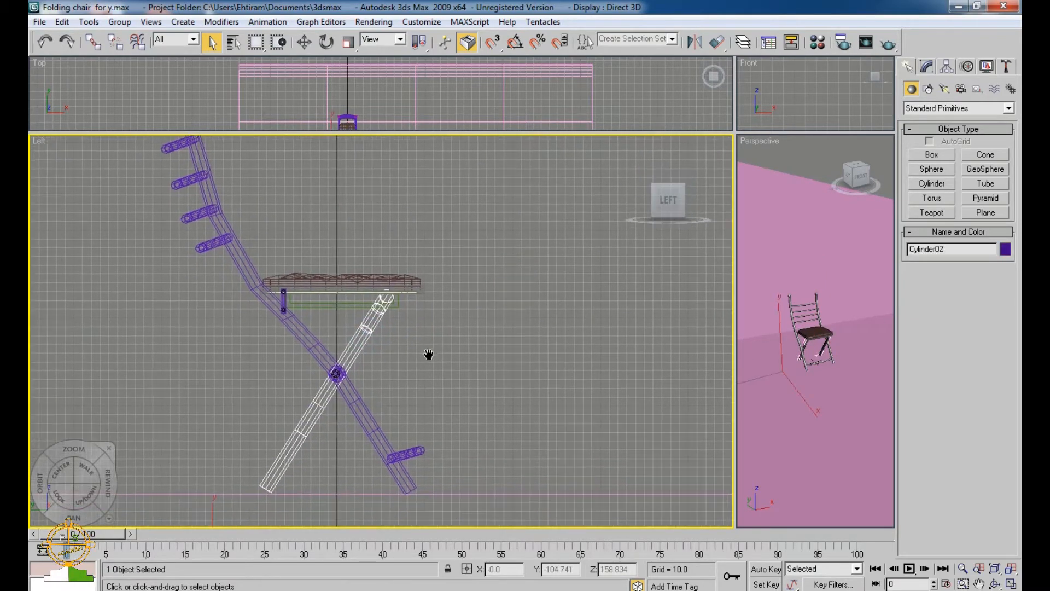
{"action": "scroll", "coordinate": [363, 357], "scroll_direction": "up", "scroll_amount": 2}
{"action": "middle_click_drag", "start_coordinate": [363, 357], "coordinate": [454, 363]}
{"action": "scroll", "coordinate": [495, 325], "scroll_direction": "down", "scroll_amount": 2}
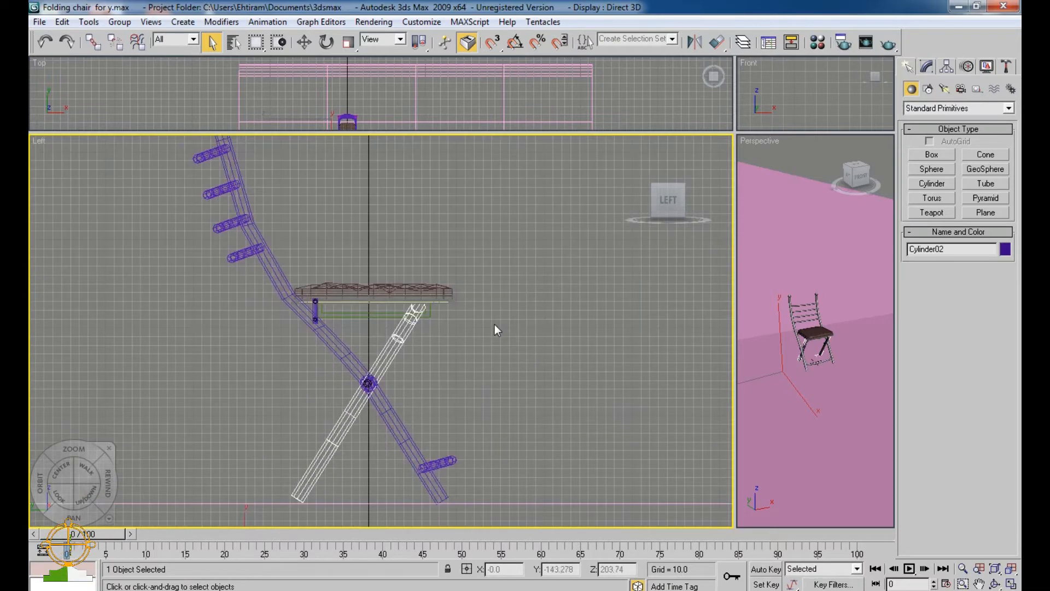
{"action": "left_click", "coordinate": [947, 67]}
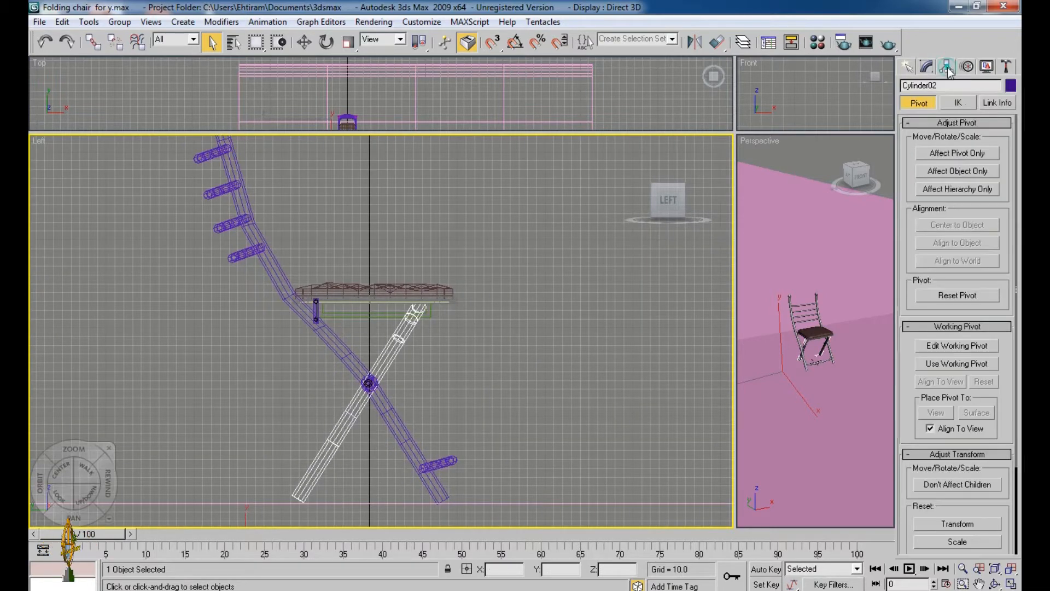
{"action": "left_click", "coordinate": [972, 156]}
{"action": "scroll", "coordinate": [499, 365], "scroll_direction": "down", "scroll_amount": 2}
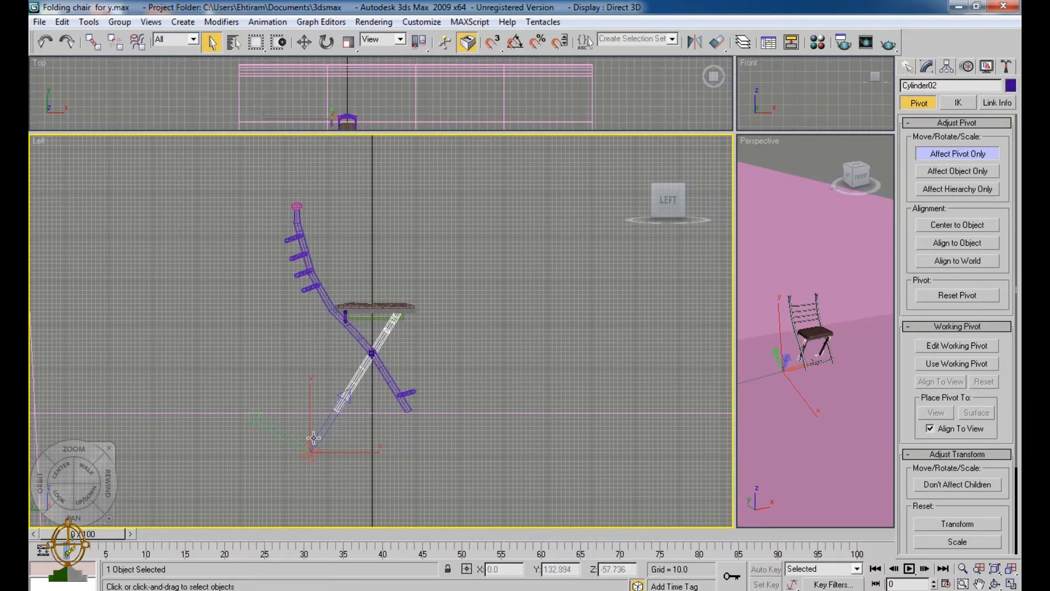
{"action": "key", "text": "w"}
{"action": "left_click_drag", "start_coordinate": [332, 438], "coordinate": [394, 341]}
{"action": "scroll", "coordinate": [394, 340], "scroll_direction": "up", "scroll_amount": 6}
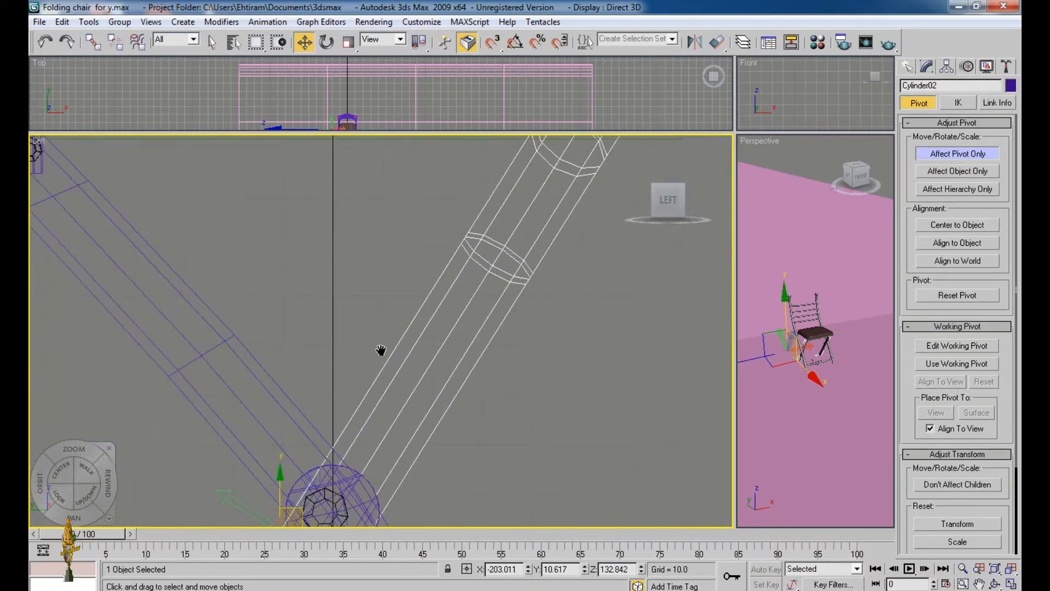
{"action": "left_click_drag", "start_coordinate": [333, 353], "coordinate": [375, 333]}
{"action": "scroll", "coordinate": [376, 335], "scroll_direction": "down", "scroll_amount": 7}
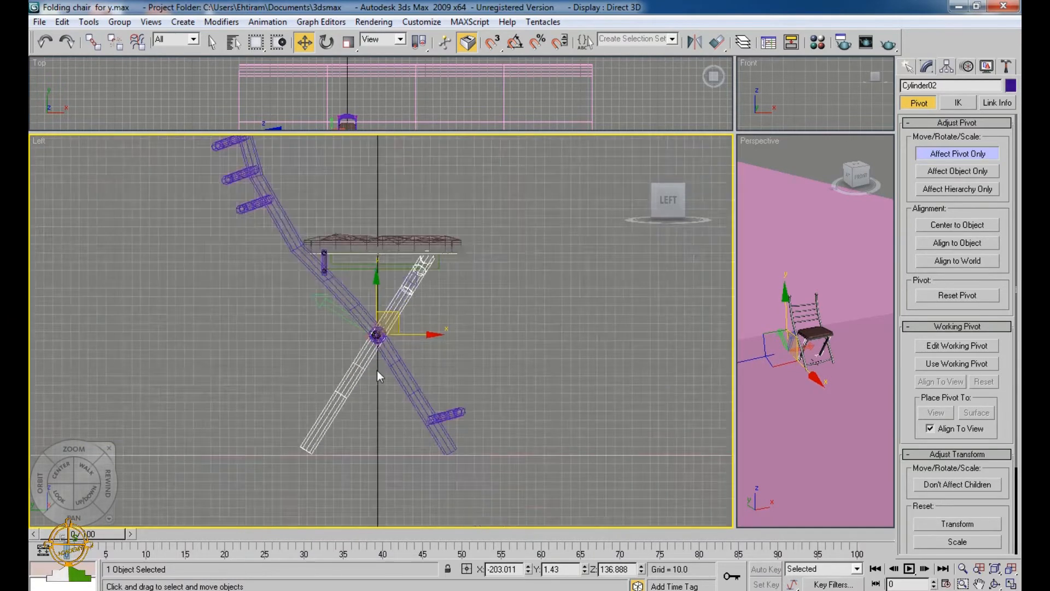
- Move the seat group's pivot to the rear hinge where the seat meets the backrest frame
{"action": "middle_click_drag", "start_coordinate": [454, 319], "coordinate": [455, 358]}
{"action": "left_click", "coordinate": [430, 324]}
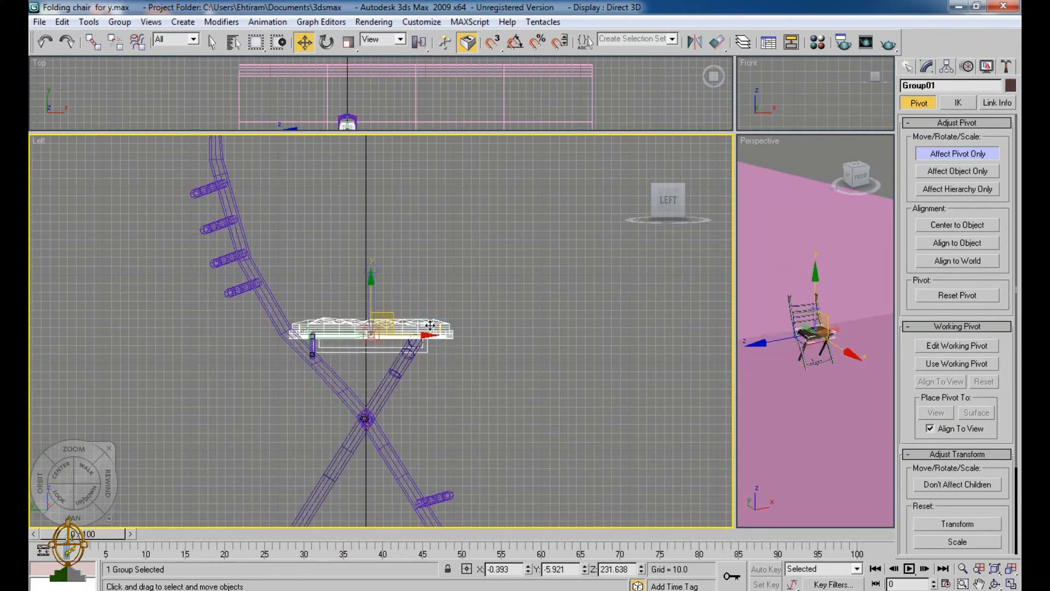
{"action": "left_click_drag", "start_coordinate": [386, 323], "coordinate": [336, 324]}
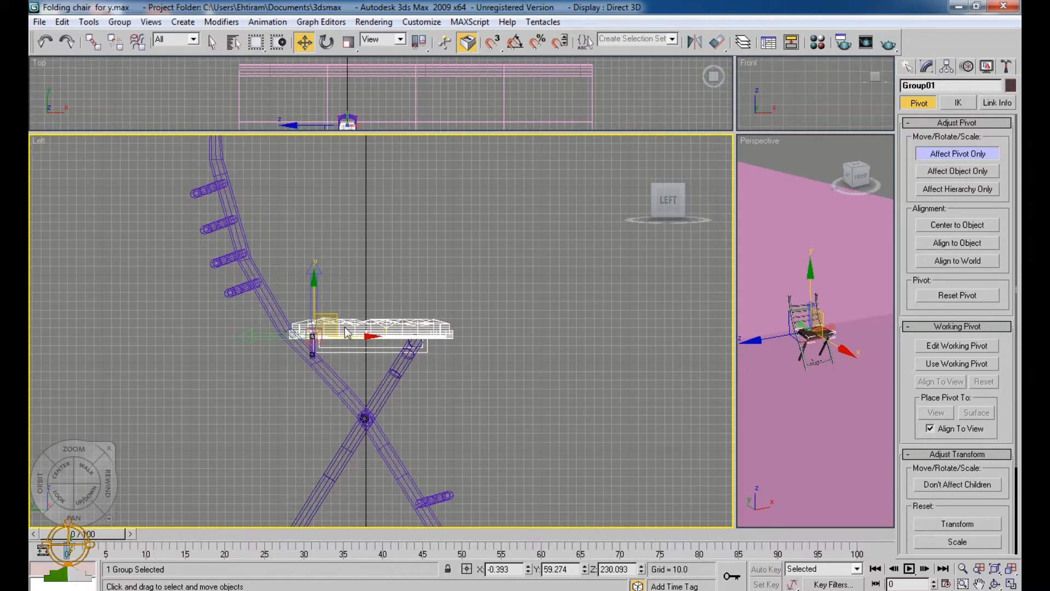
{"action": "scroll", "coordinate": [501, 417], "scroll_direction": "down", "scroll_amount": 2}
{"action": "middle_click_drag", "start_coordinate": [511, 395], "coordinate": [478, 344]}
{"action": "left_click", "coordinate": [531, 369]}
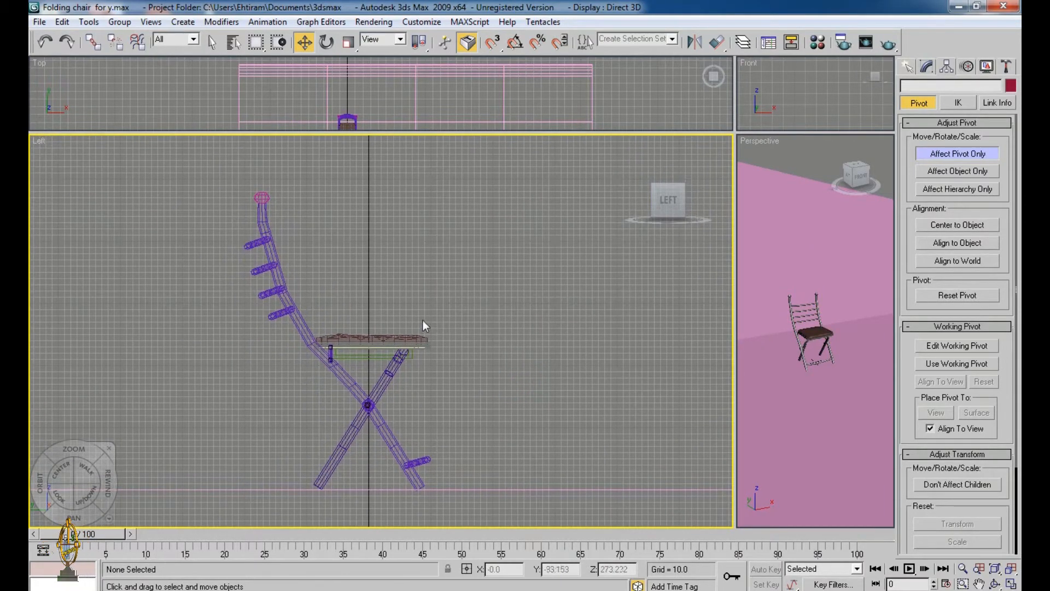
- Exit pivot editing, enable Auto Key and at frame 65 rotate the seat group upward about its rear hinge toward the backrest
{"action": "left_click_drag", "start_coordinate": [425, 352], "coordinate": [422, 354]}
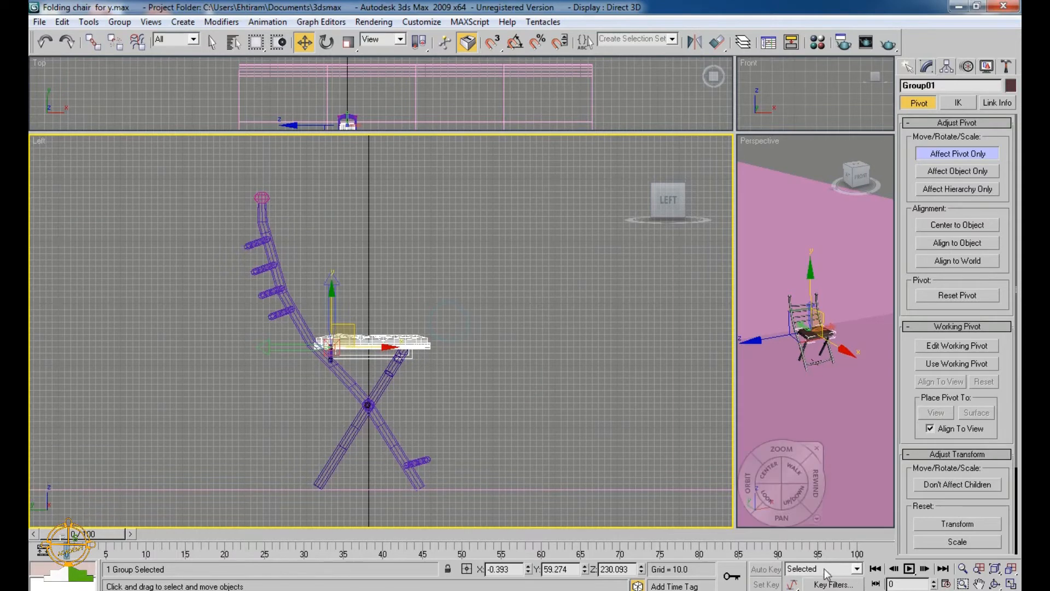
{"action": "left_click", "coordinate": [909, 67]}
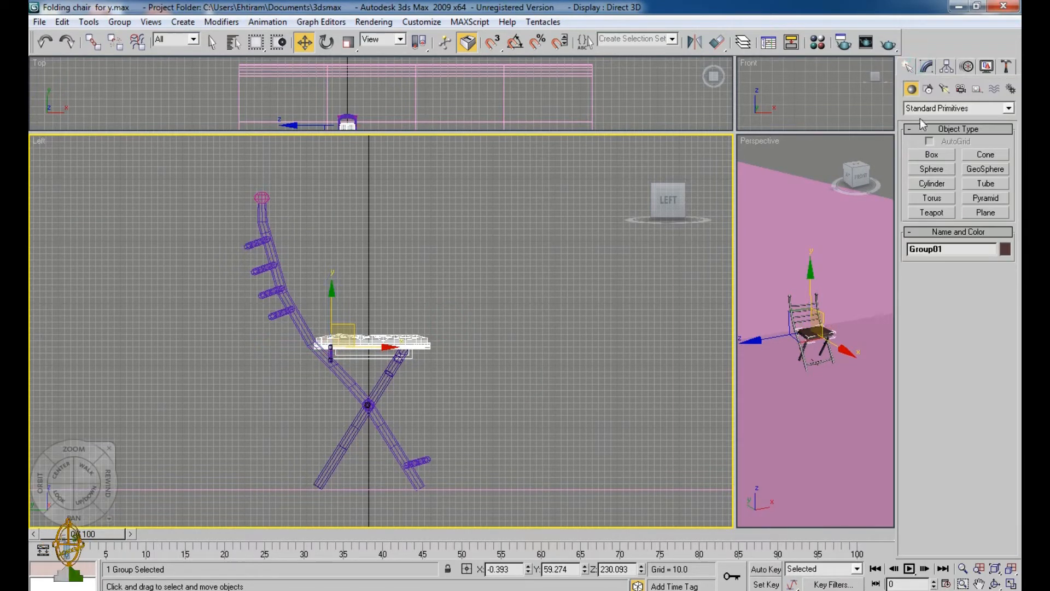
{"action": "middle_click_drag", "start_coordinate": [495, 338], "coordinate": [501, 332]}
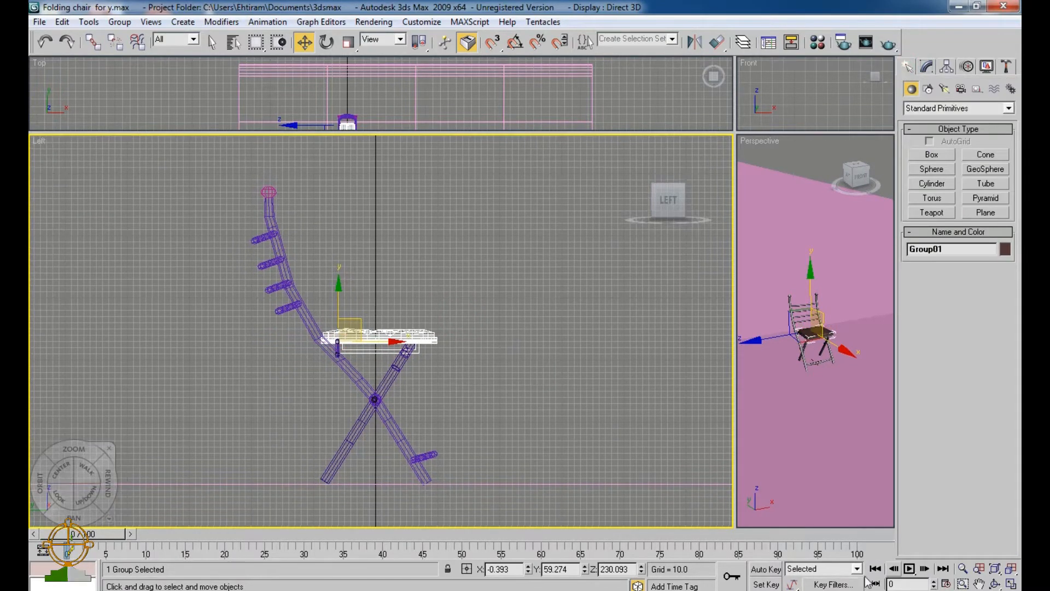
{"action": "left_click", "coordinate": [777, 572]}
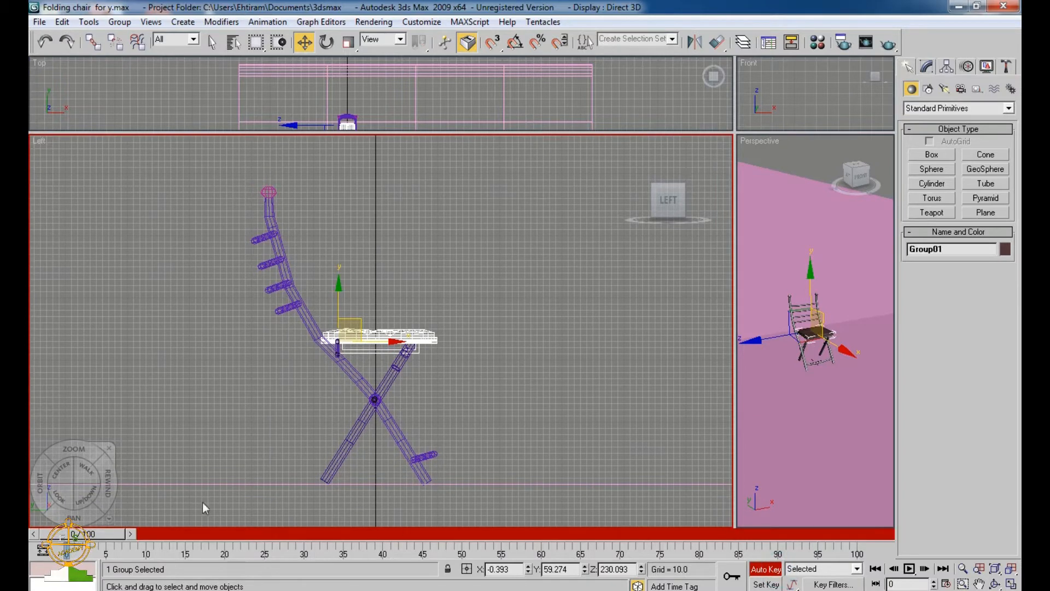
{"action": "left_click_drag", "start_coordinate": [108, 539], "coordinate": [593, 536]}
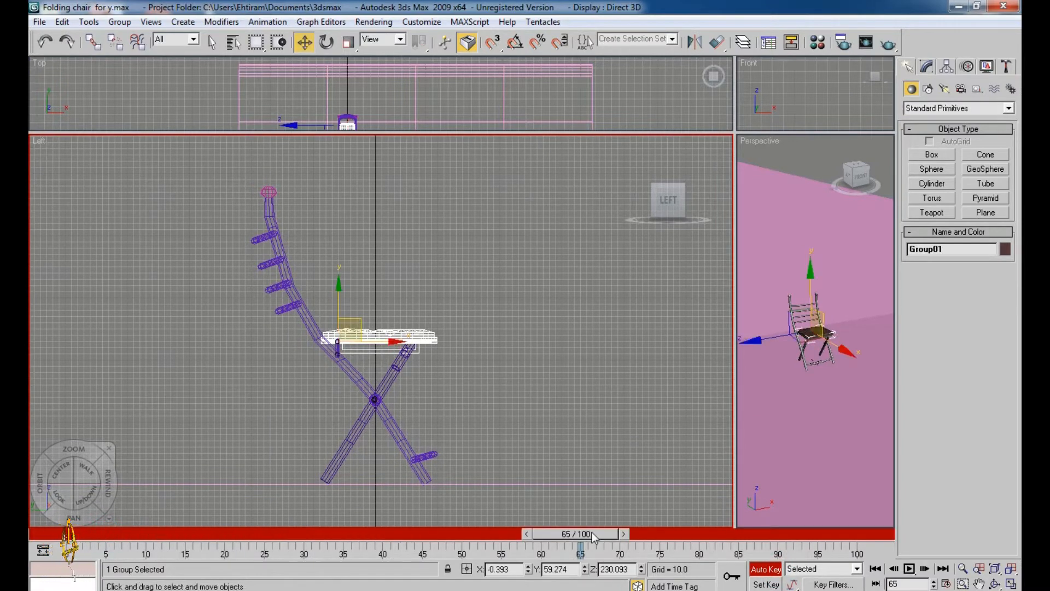
{"action": "key", "text": "e"}
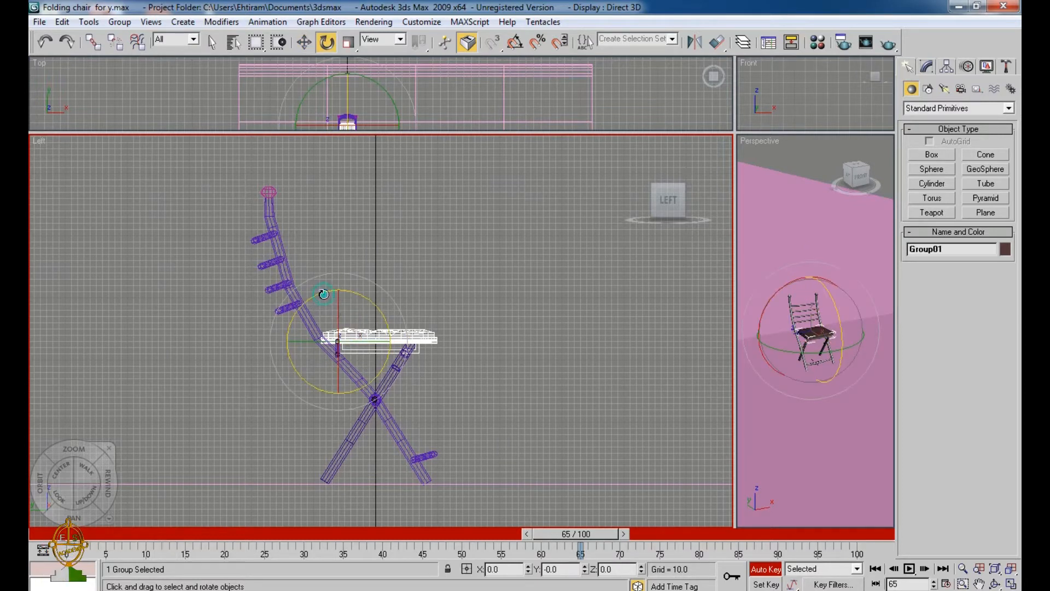
{"action": "left_click_drag", "start_coordinate": [326, 298], "coordinate": [229, 457]}
- At frame 5, key a slight rotation of the Cylinder02 leg toward upright, following the lifting seat
{"action": "left_click_drag", "start_coordinate": [580, 546], "coordinate": [125, 522]}
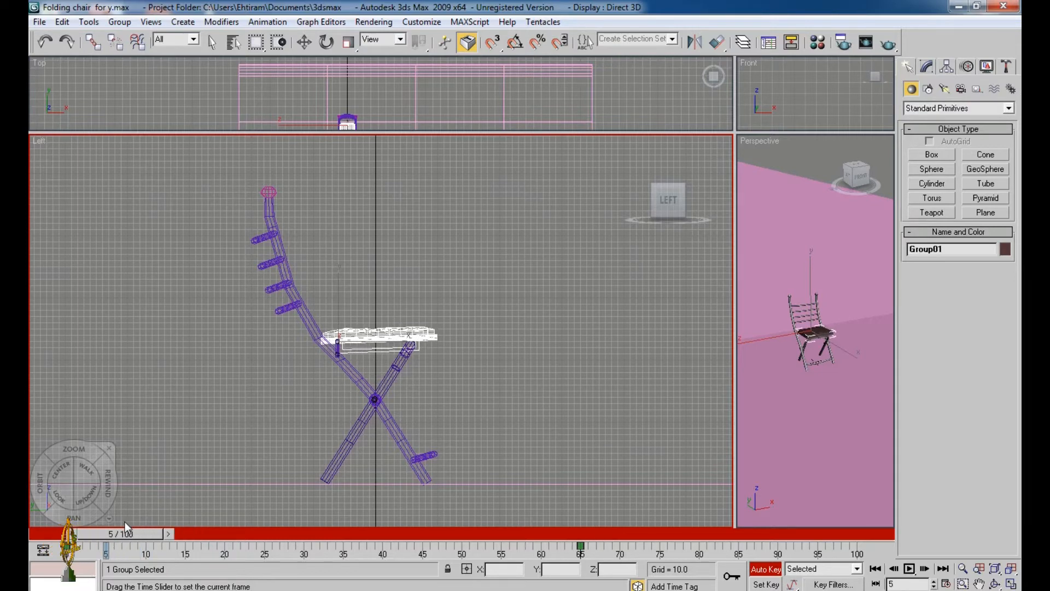
{"action": "key", "text": "e"}
{"action": "left_click", "coordinate": [424, 423]}
{"action": "left_click", "coordinate": [388, 380]}
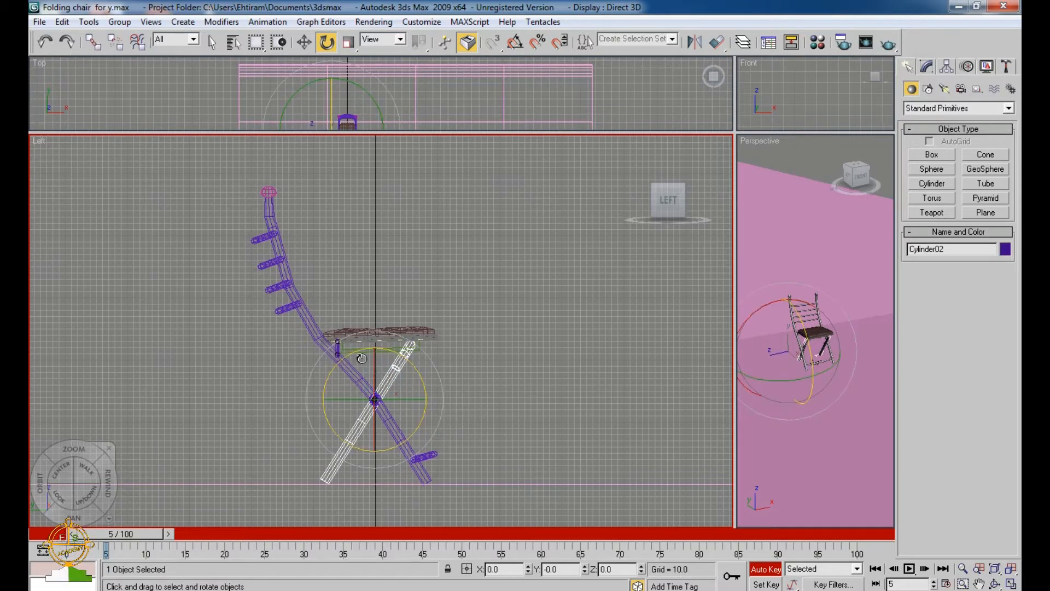
{"action": "left_click_drag", "start_coordinate": [353, 356], "coordinate": [355, 358]}
- At frame 8, key a further rotation of the Cylinder02 leg by about 2.9 degrees toward upright
{"action": "left_click_drag", "start_coordinate": [145, 530], "coordinate": [168, 530]}
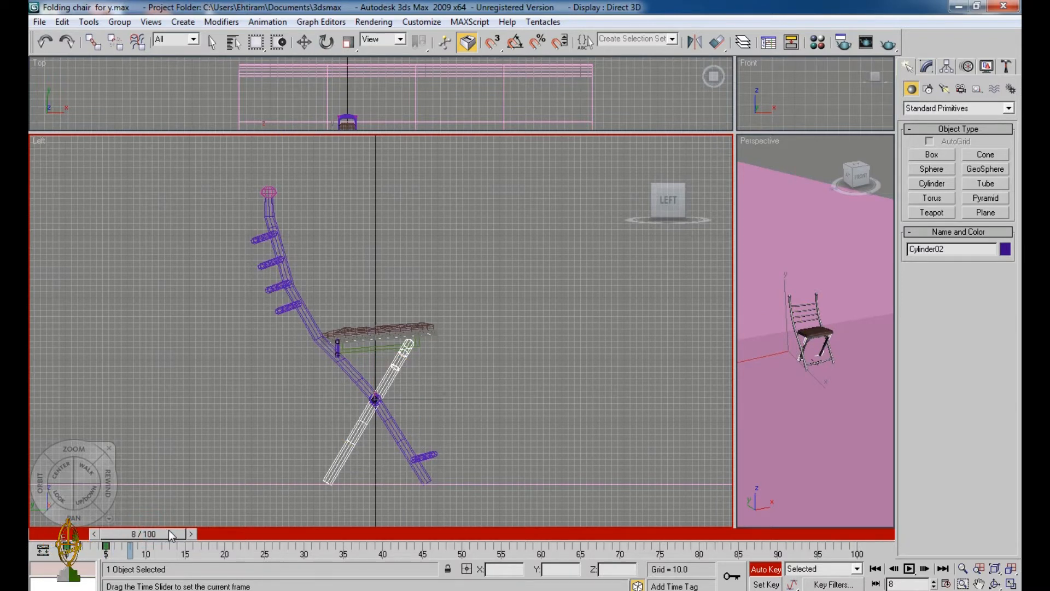
{"action": "key", "text": "e"}
{"action": "left_click_drag", "start_coordinate": [353, 353], "coordinate": [349, 356]}
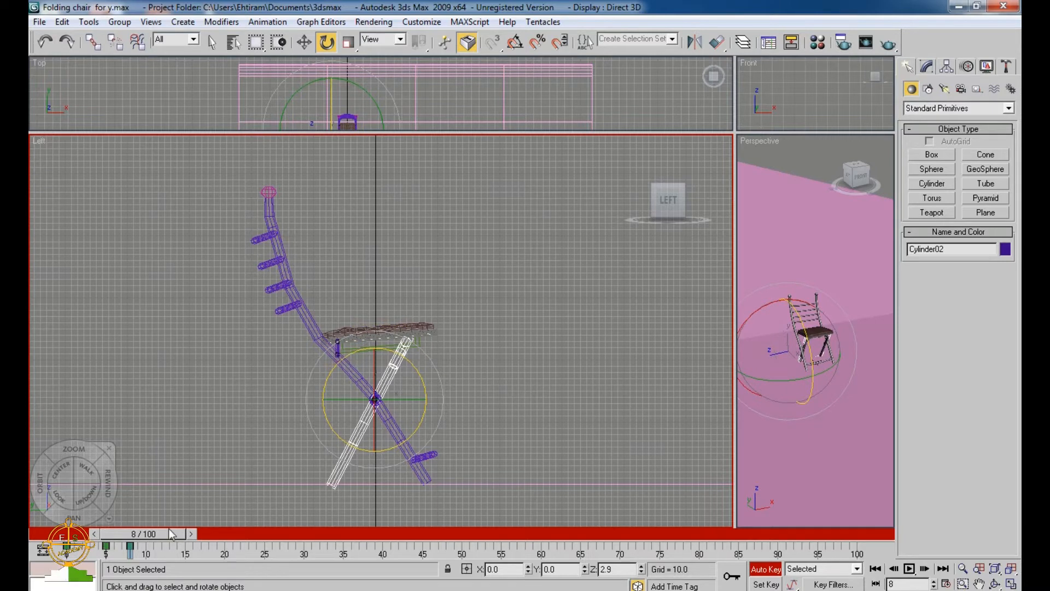
- Rotate the Cylinder02 leg further toward upright, by about 2.17 degrees at frame 9 and 1.21 degrees at frame 10
{"action": "left_click_drag", "start_coordinate": [169, 528], "coordinate": [184, 526]}
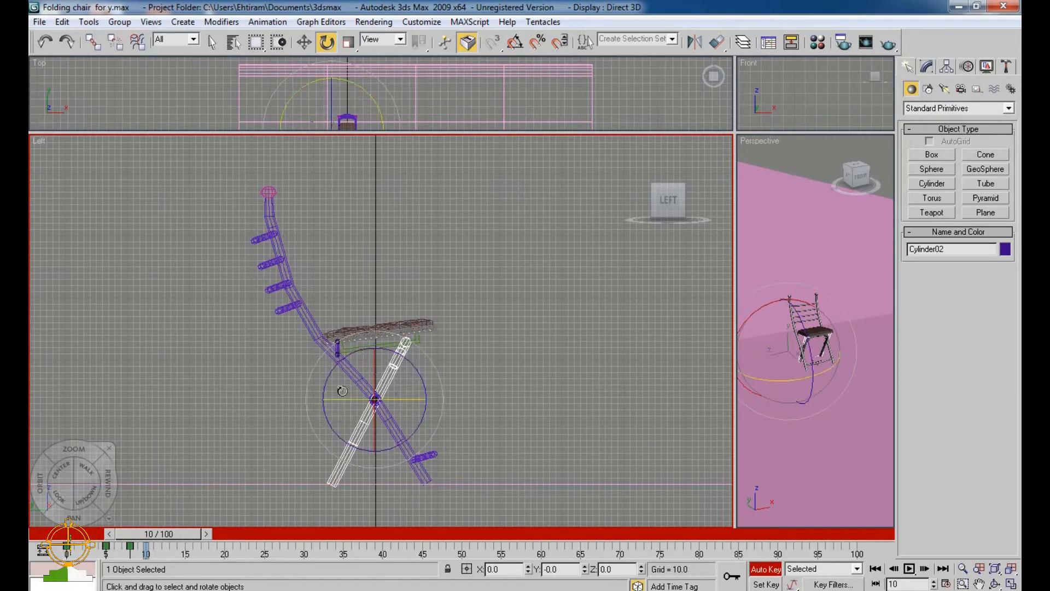
{"action": "left_click_drag", "start_coordinate": [167, 528], "coordinate": [162, 529]}
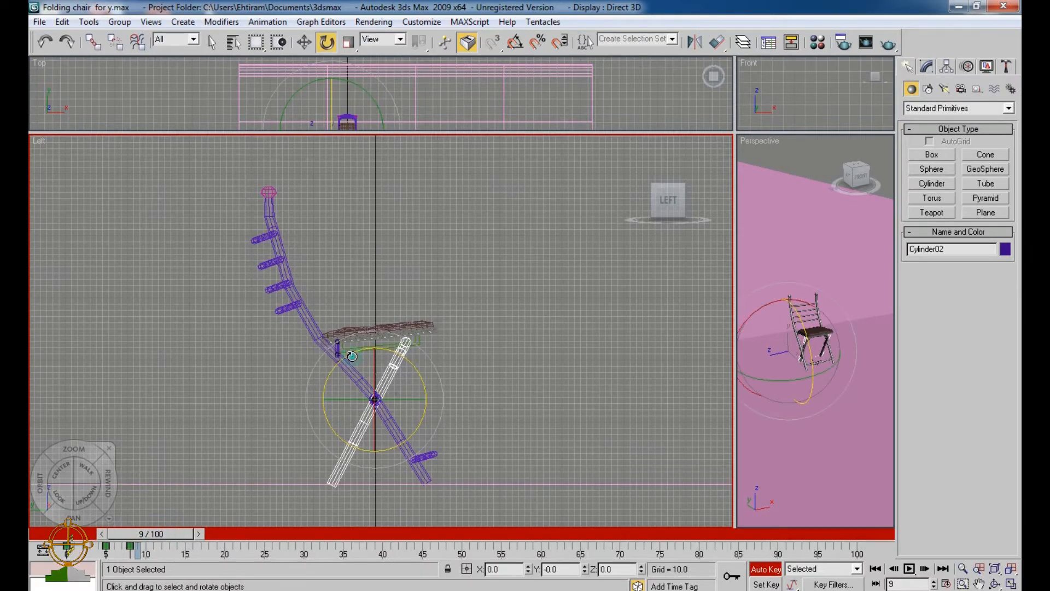
{"action": "left_click_drag", "start_coordinate": [348, 362], "coordinate": [351, 356]}
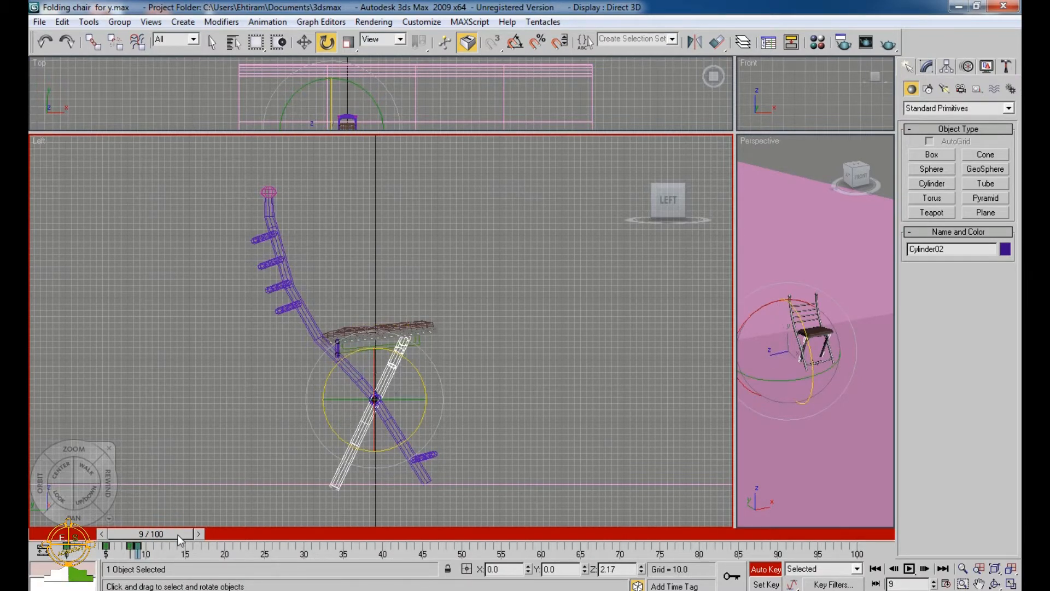
{"action": "left_click_drag", "start_coordinate": [178, 534], "coordinate": [185, 533]}
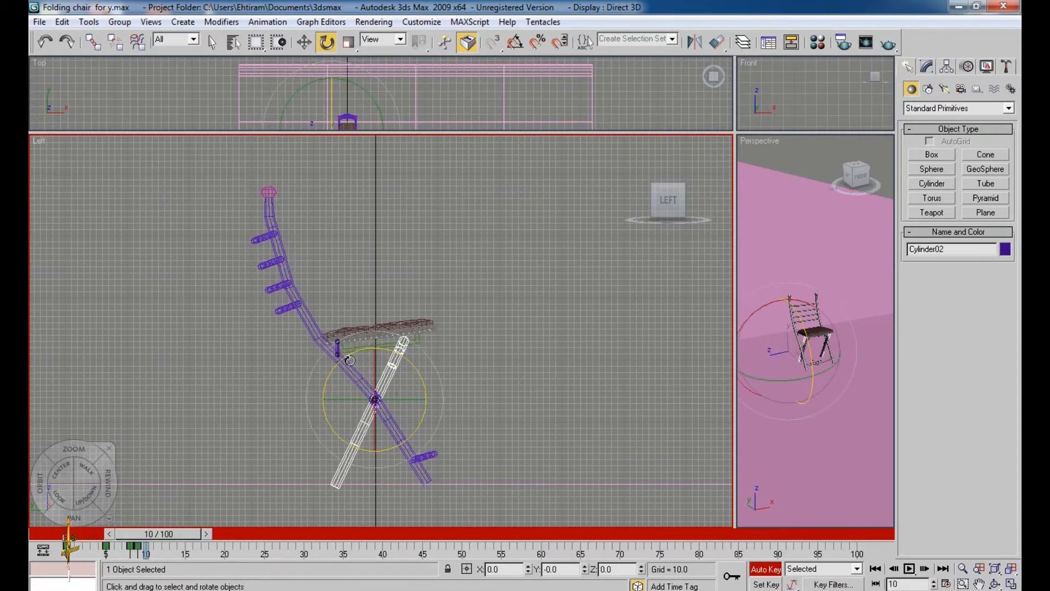
{"action": "left_click_drag", "start_coordinate": [349, 359], "coordinate": [351, 356]}
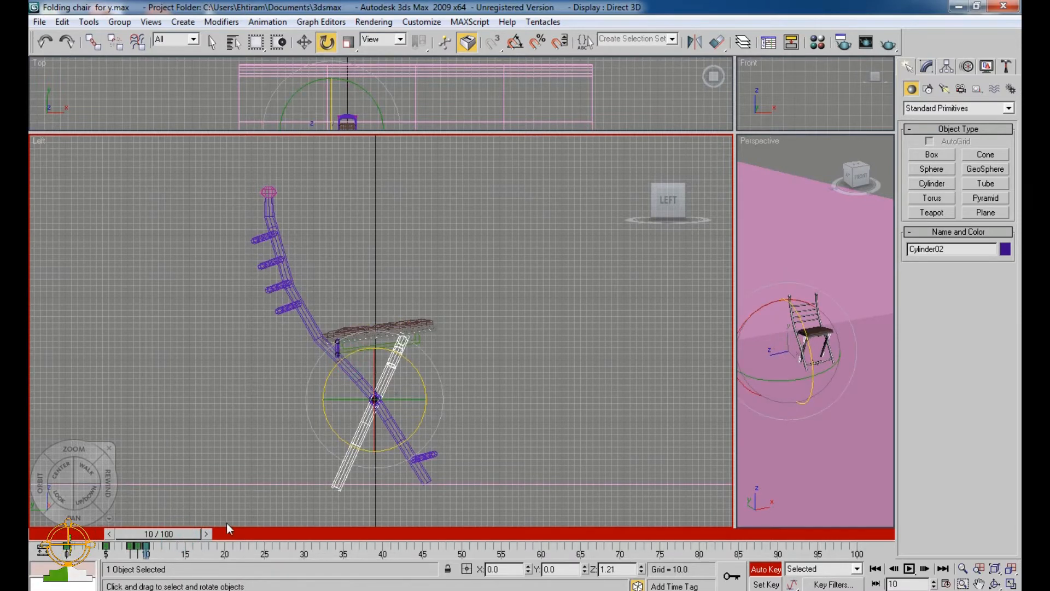
- Key the Cylinder02 leg's rotation by about 0.8 degrees at frame 11 and 1.95 degrees at frame 12
{"action": "left_click_drag", "start_coordinate": [193, 534], "coordinate": [201, 534]}
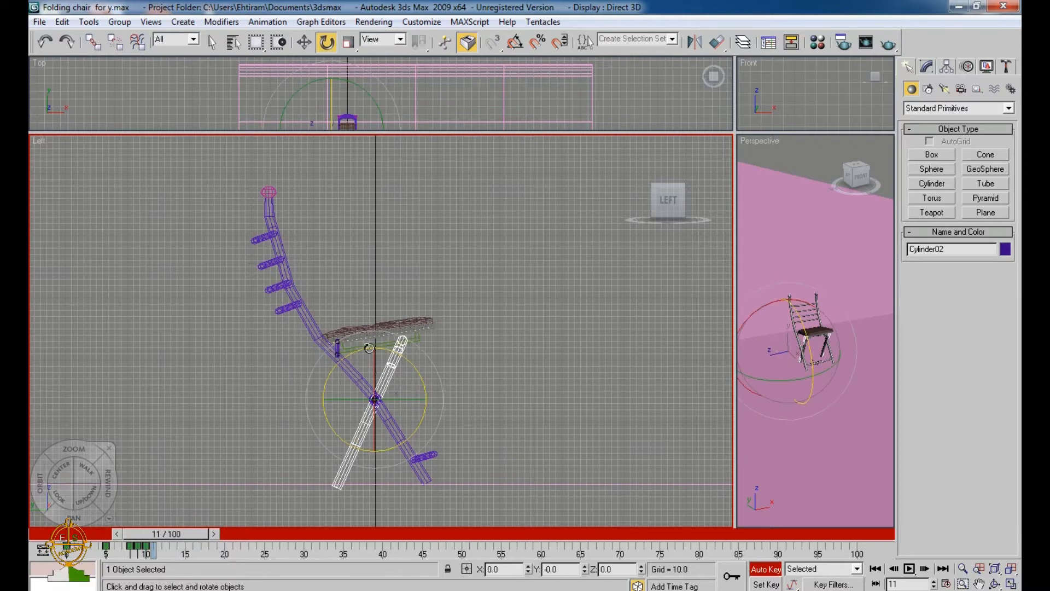
{"action": "left_click_drag", "start_coordinate": [355, 355], "coordinate": [354, 357]}
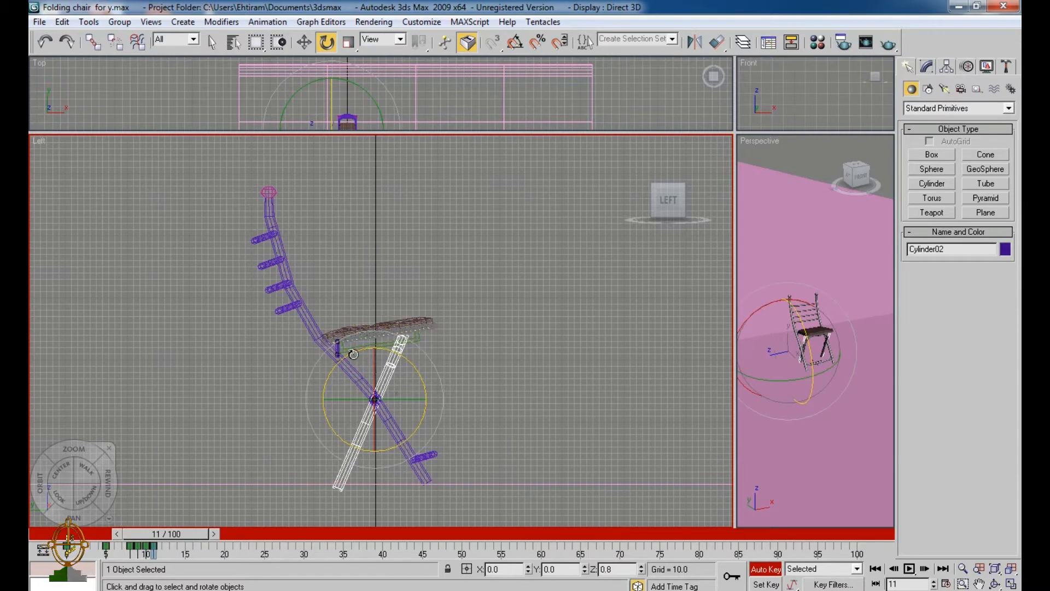
{"action": "left_click_drag", "start_coordinate": [202, 532], "coordinate": [210, 533]}
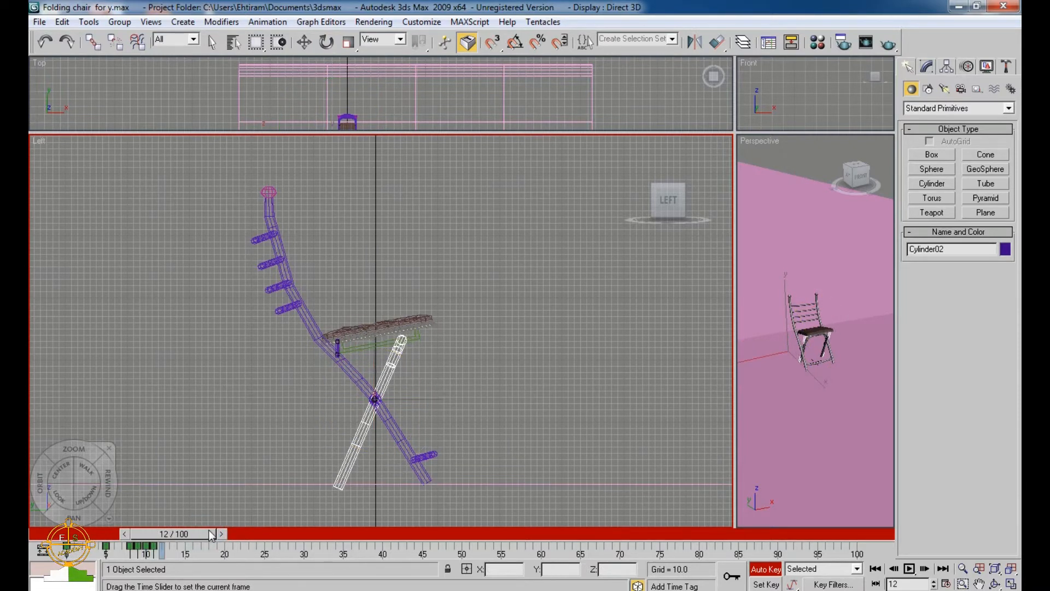
{"action": "left_click_drag", "start_coordinate": [348, 360], "coordinate": [346, 353]}
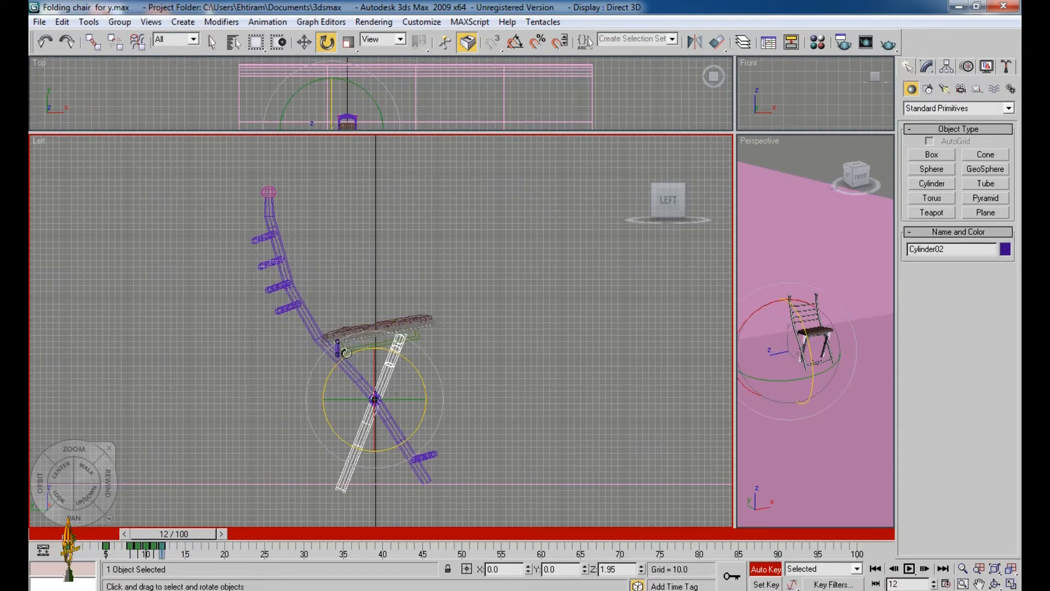
- Readjust the Cylinder02 leg's rotation at frame 12, and rotate it by about 2.71 degrees at frame 13
{"action": "left_click_drag", "start_coordinate": [197, 536], "coordinate": [205, 530]}
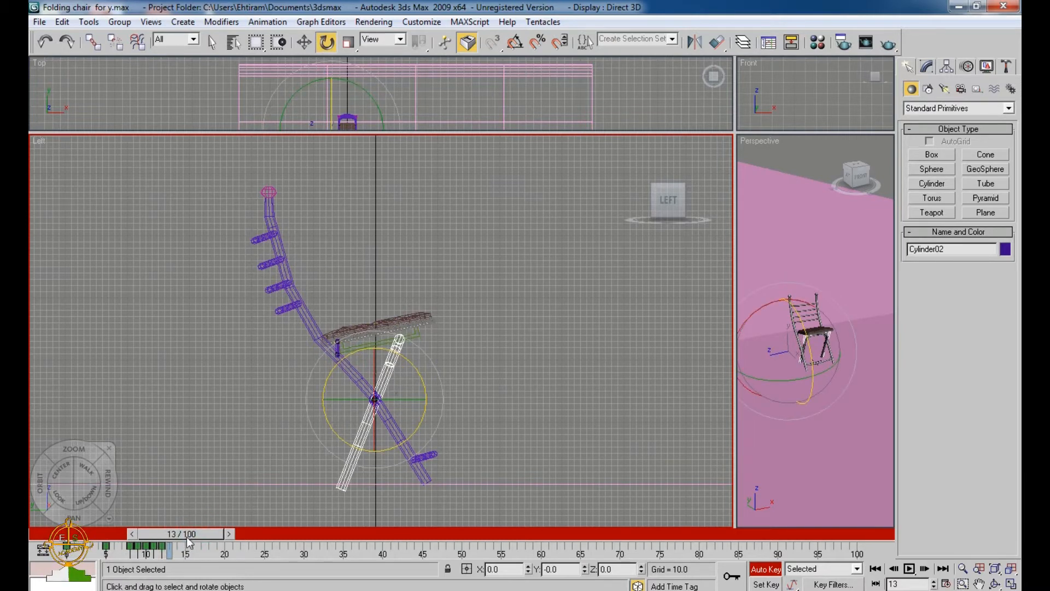
{"action": "left_click_drag", "start_coordinate": [188, 541], "coordinate": [184, 540]}
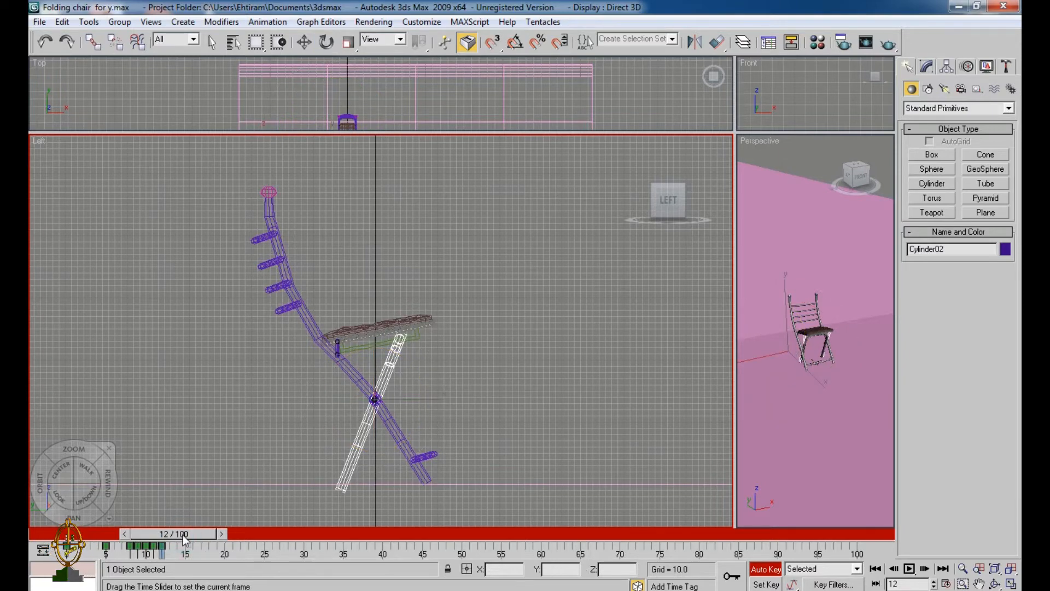
{"action": "left_click_drag", "start_coordinate": [341, 362], "coordinate": [321, 386]}
{"action": "left_click_drag", "start_coordinate": [195, 533], "coordinate": [202, 530]}
{"action": "left_click_drag", "start_coordinate": [346, 358], "coordinate": [349, 361]}
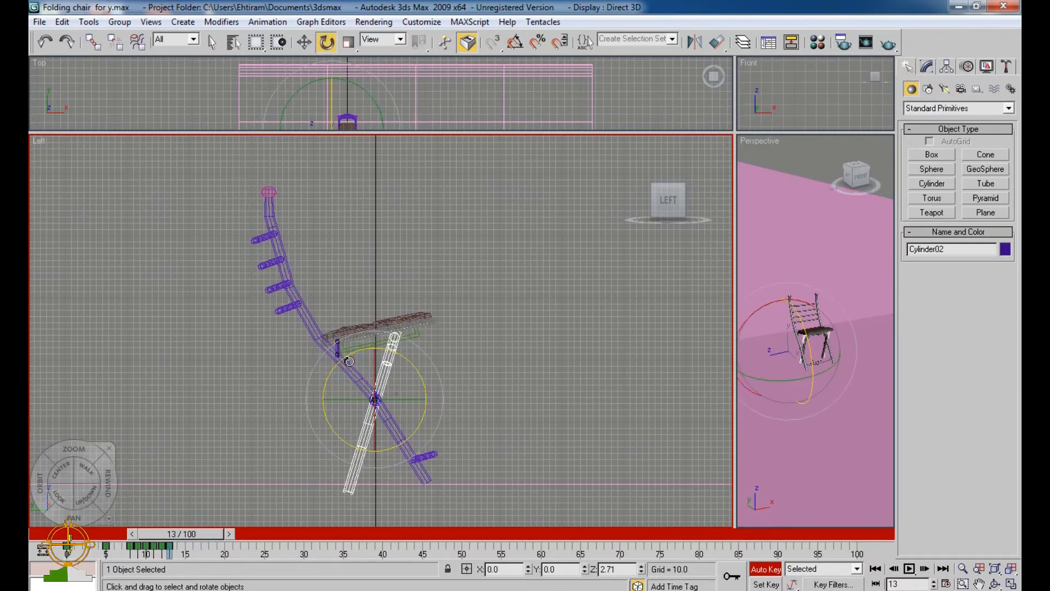
- At frame 14, rotate the Cylinder02 leg about 2.71 degrees toward upright, and readjust its rotation on that frame
{"action": "left_click_drag", "start_coordinate": [207, 533], "coordinate": [210, 531]}
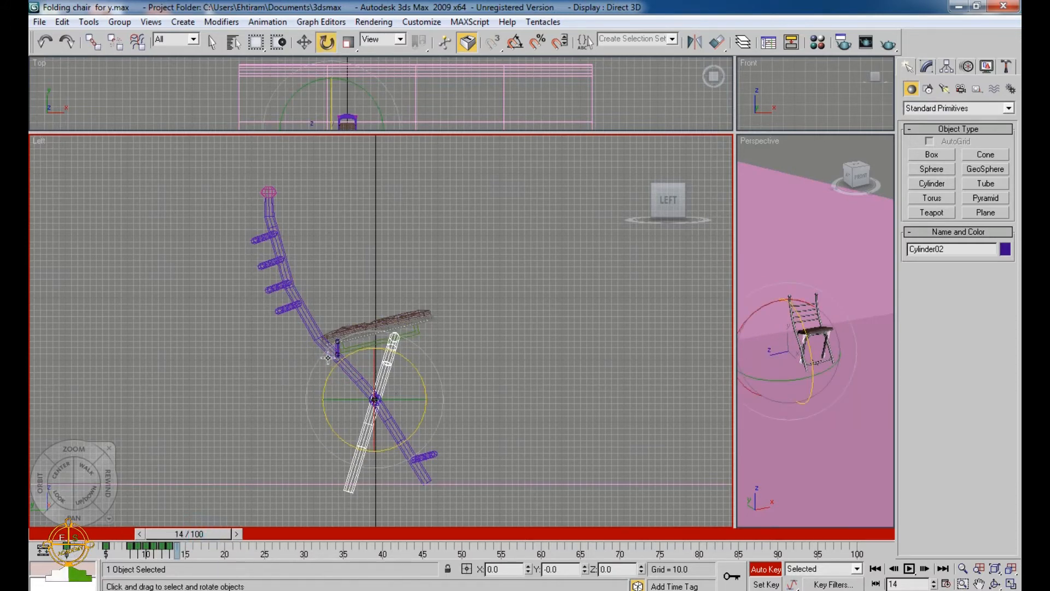
{"action": "left_click_drag", "start_coordinate": [340, 366], "coordinate": [339, 361]}
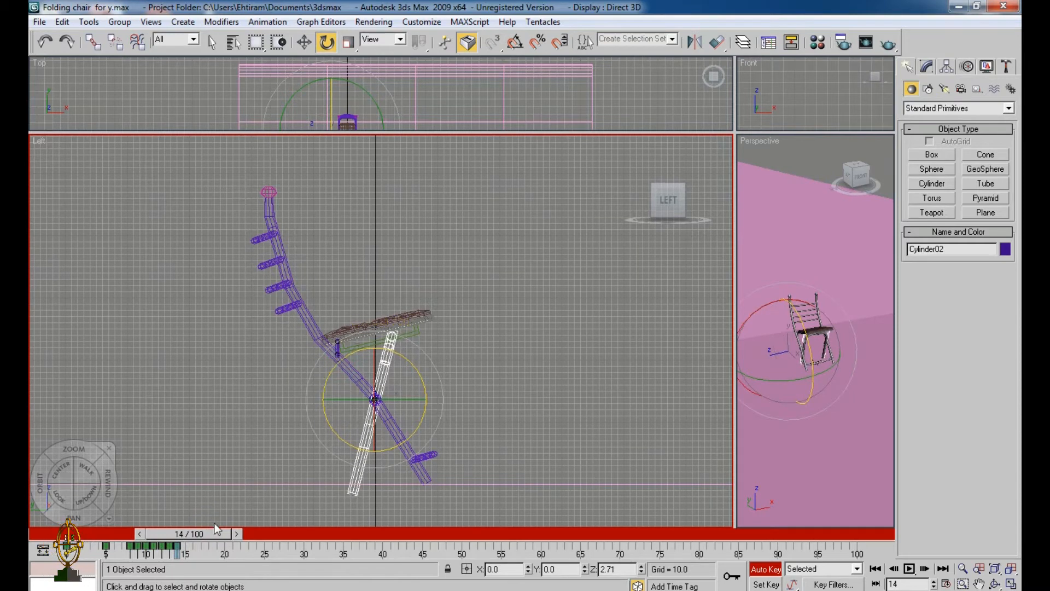
{"action": "left_click_drag", "start_coordinate": [213, 529], "coordinate": [213, 530]}
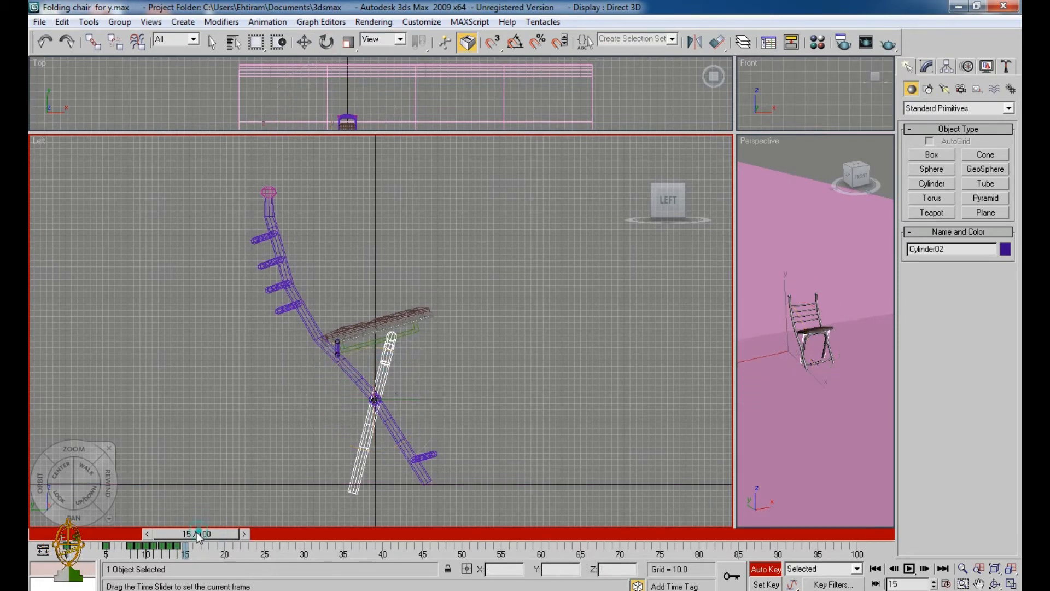
{"action": "left_click_drag", "start_coordinate": [196, 532], "coordinate": [188, 532]}
{"action": "left_click_drag", "start_coordinate": [350, 357], "coordinate": [349, 359]}
- Rotate the Cylinder02 leg further toward upright, by about 1.67 degrees at frame 15 and 2.8 degrees at frame 16
{"action": "left_click_drag", "start_coordinate": [208, 534], "coordinate": [215, 532]}
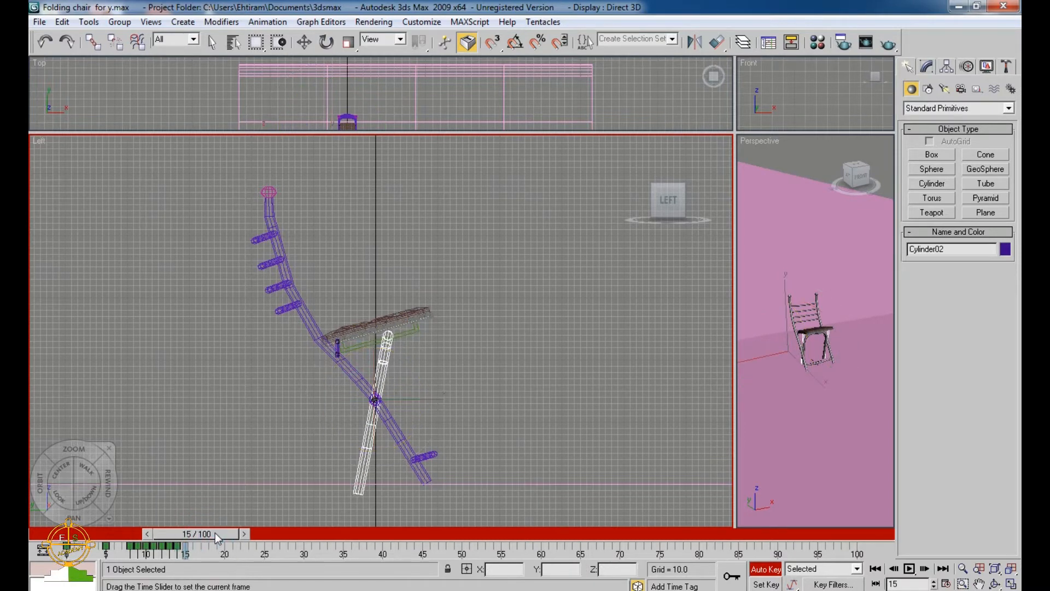
{"action": "left_click_drag", "start_coordinate": [339, 365], "coordinate": [335, 368]}
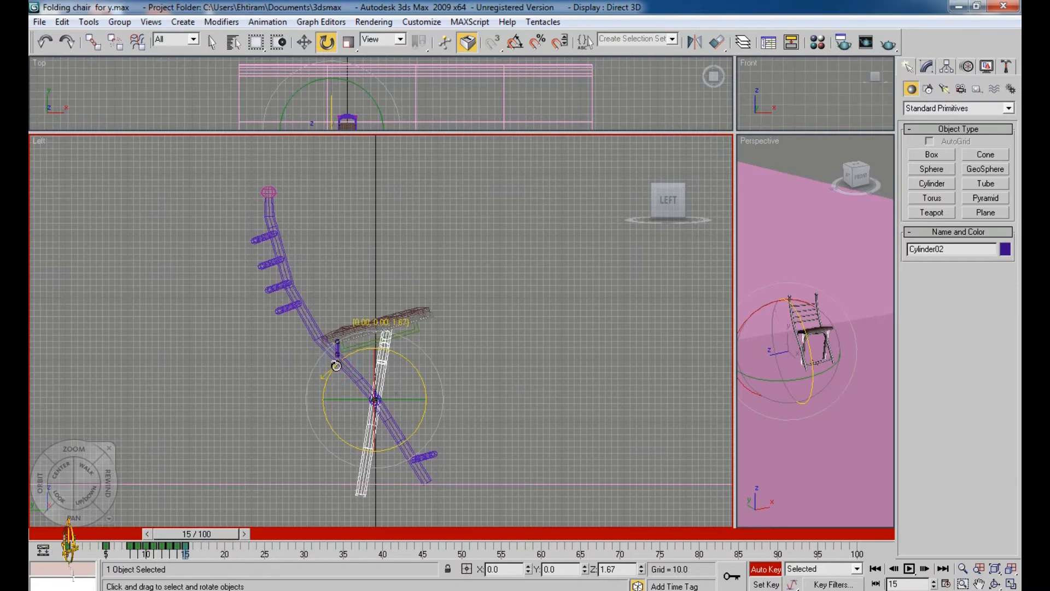
{"action": "left_click", "coordinate": [219, 533]}
{"action": "left_click_drag", "start_coordinate": [219, 534], "coordinate": [227, 533]}
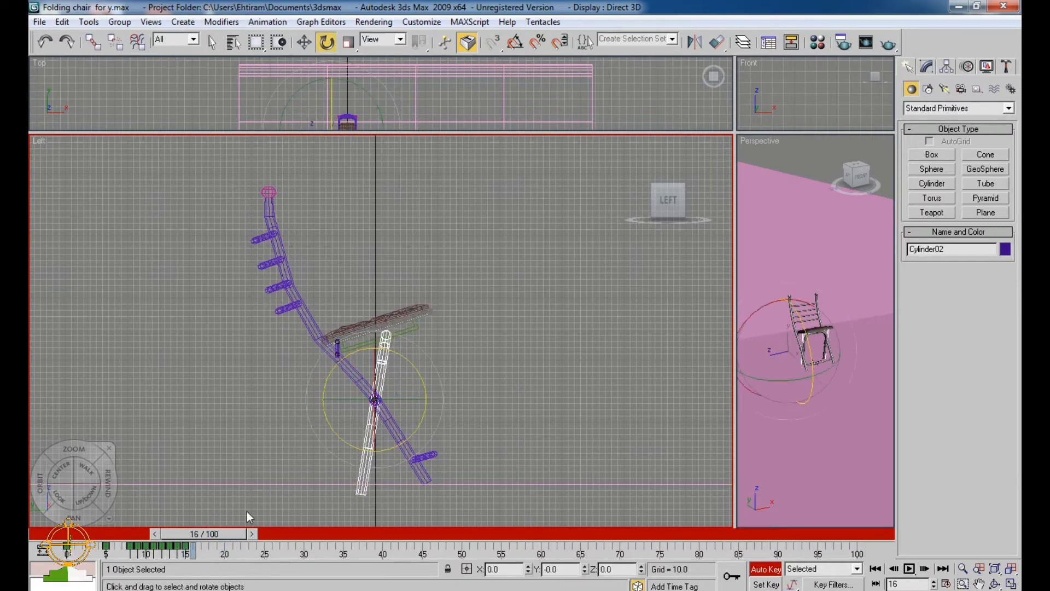
{"action": "left_click_drag", "start_coordinate": [335, 367], "coordinate": [328, 372]}
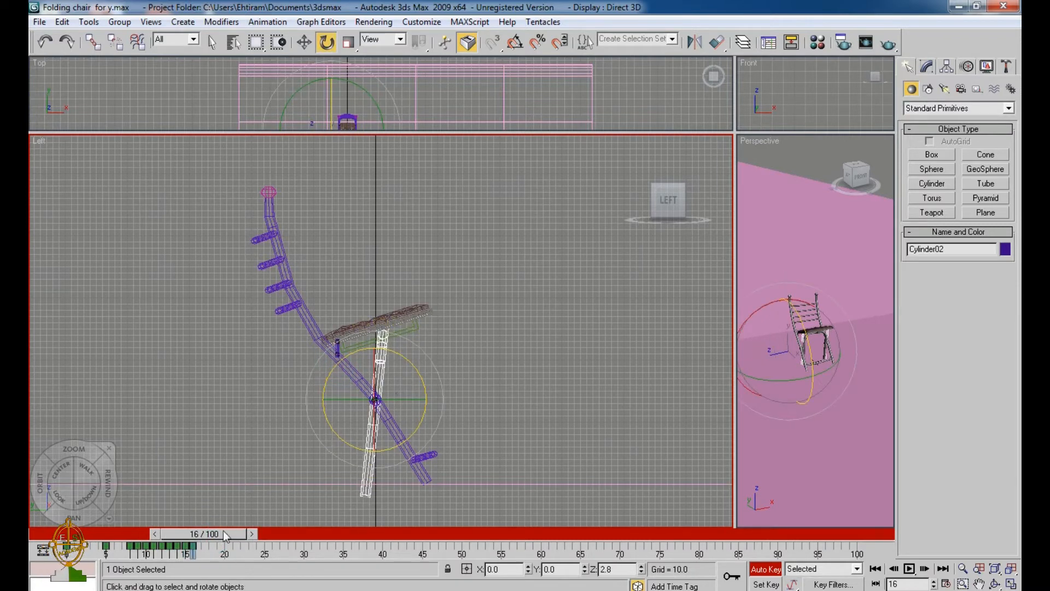
- At frame 17, key the Cylinder02 leg's rotation by about 1.51 degrees, and refine it by a further 1.3 degrees
{"action": "left_click_drag", "start_coordinate": [214, 534], "coordinate": [221, 534]}
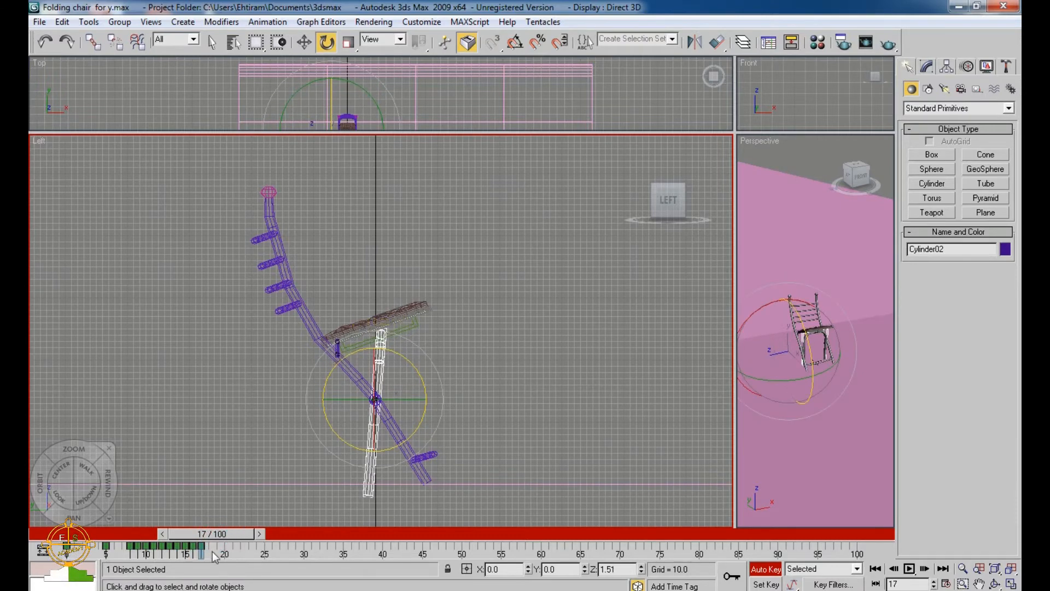
{"action": "left_click_drag", "start_coordinate": [213, 534], "coordinate": [227, 539]}
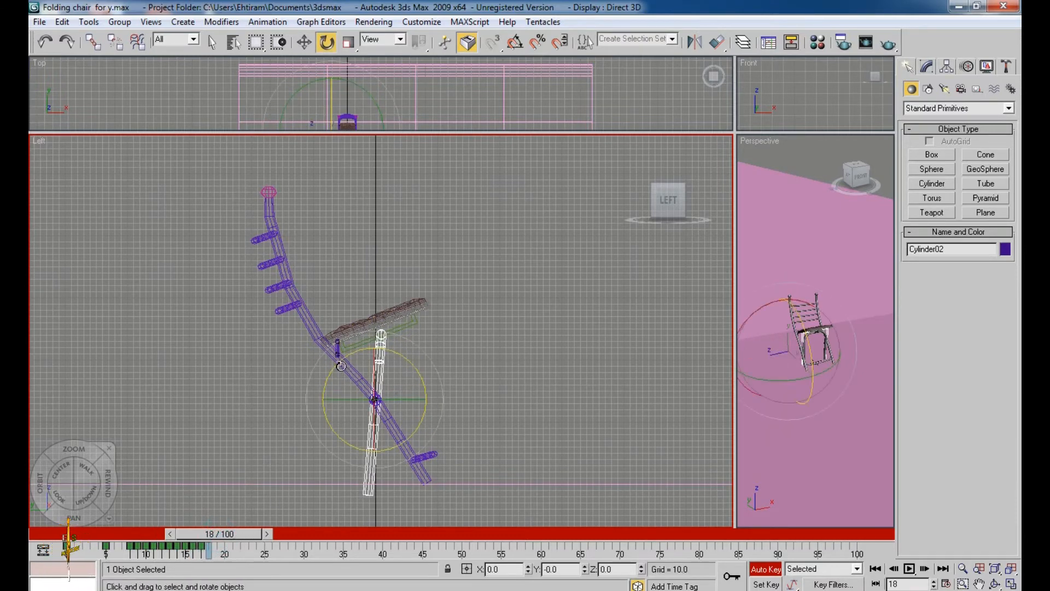
{"action": "left_click", "coordinate": [384, 362]}
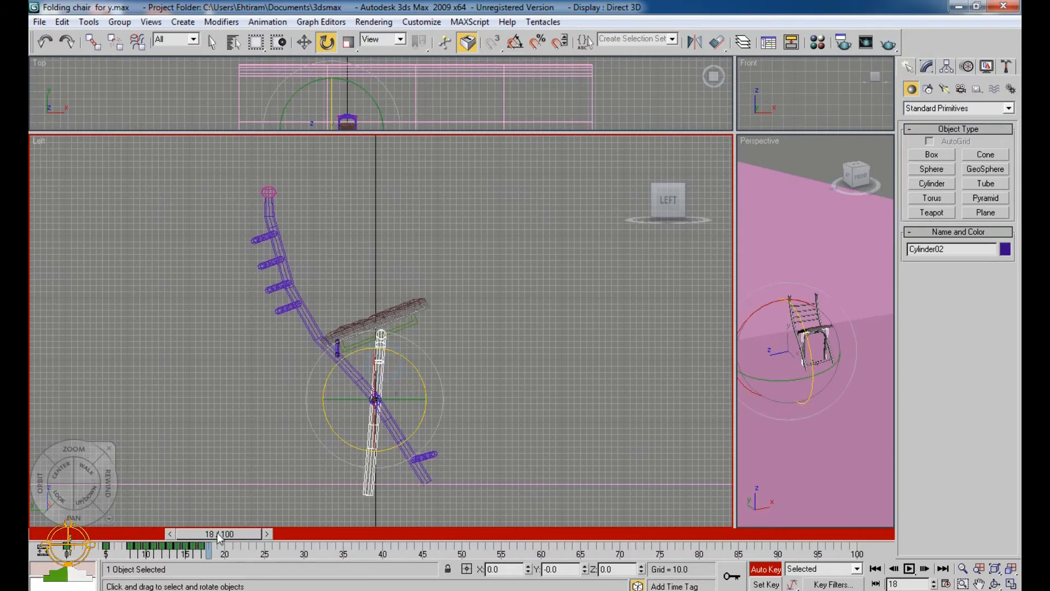
{"action": "left_click_drag", "start_coordinate": [219, 539], "coordinate": [211, 536]}
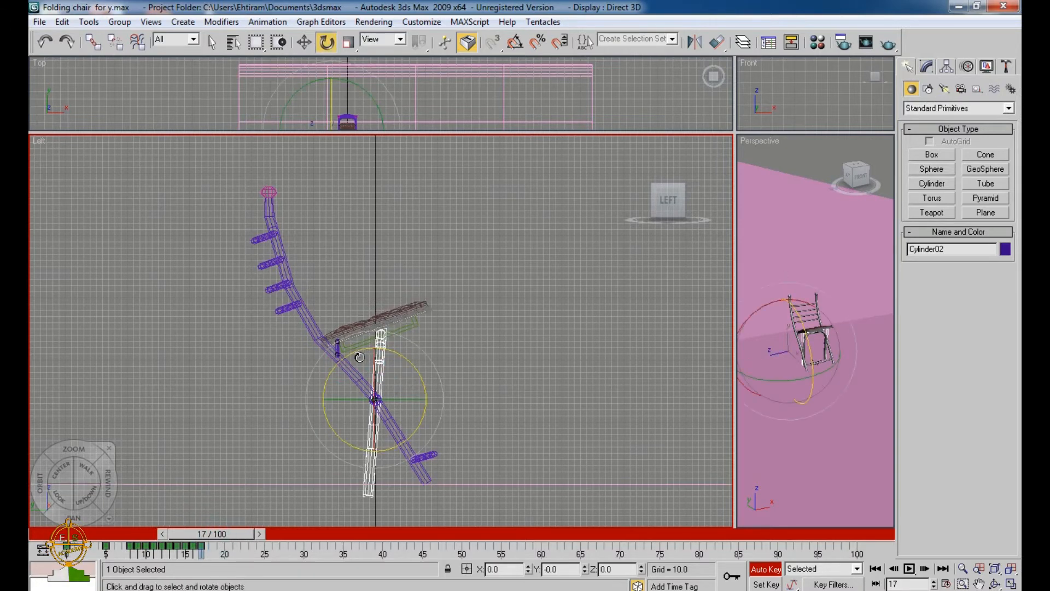
{"action": "left_click_drag", "start_coordinate": [353, 356], "coordinate": [351, 356]}
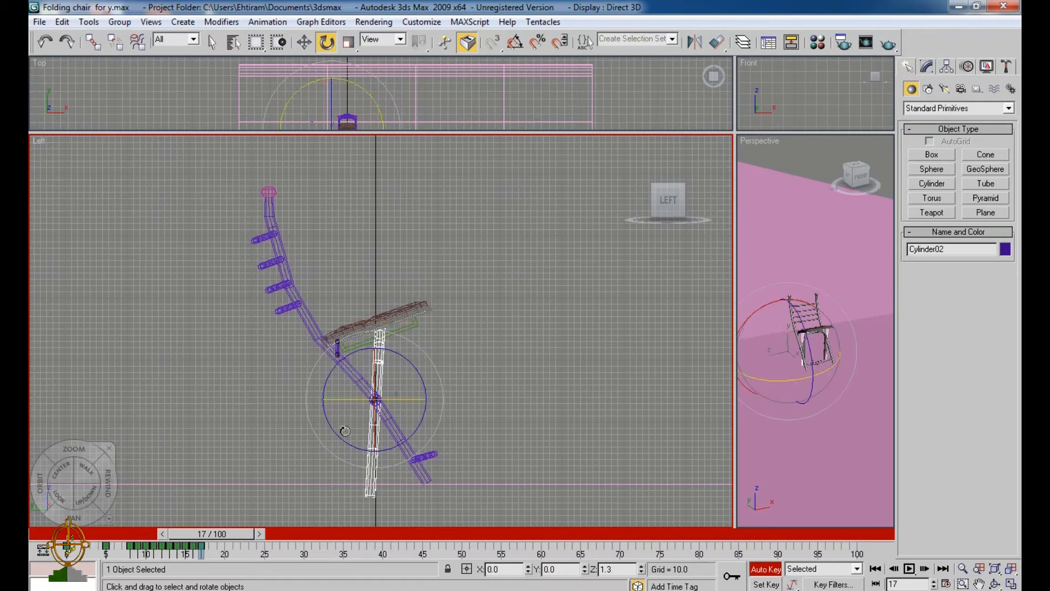
- Rotate the Cylinder02 leg to vertical by about 3.03 degrees at frame 18, and slightly past vertical at frame 19
{"action": "left_click_drag", "start_coordinate": [229, 533], "coordinate": [237, 534]}
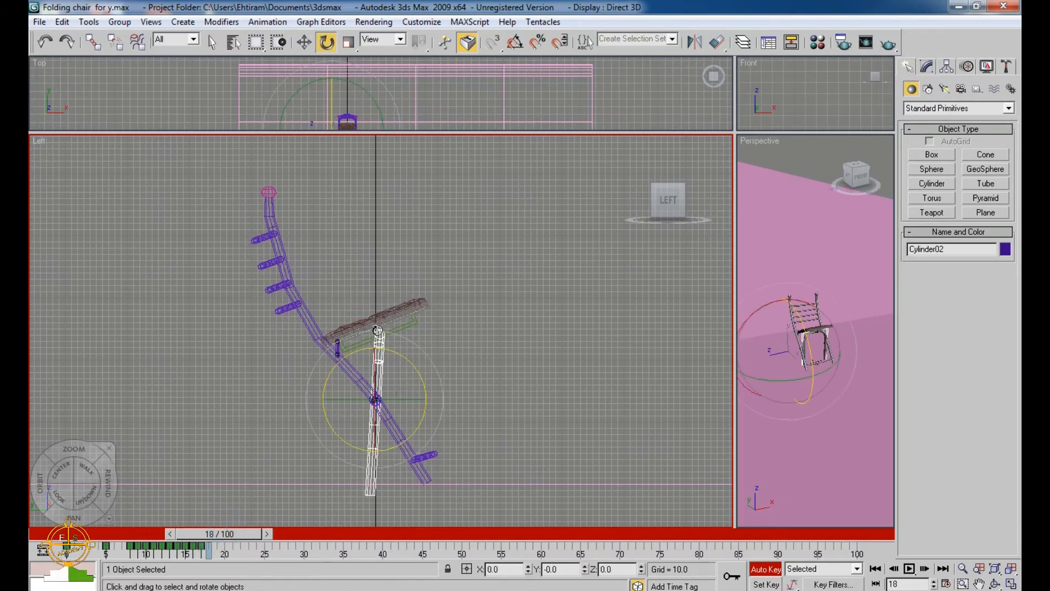
{"action": "left_click_drag", "start_coordinate": [351, 356], "coordinate": [347, 356]}
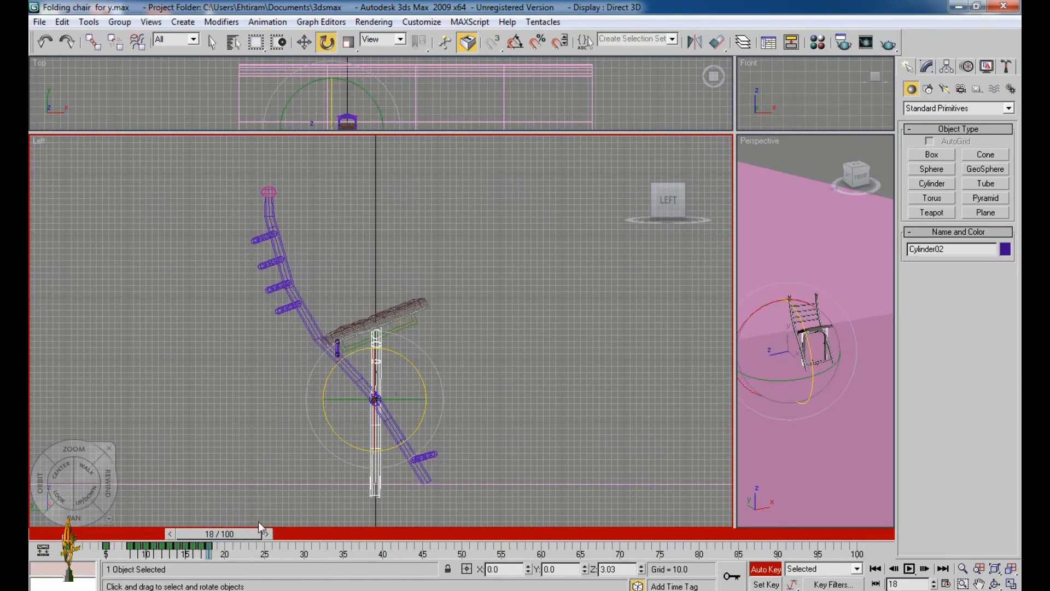
{"action": "left_click_drag", "start_coordinate": [241, 533], "coordinate": [248, 533]}
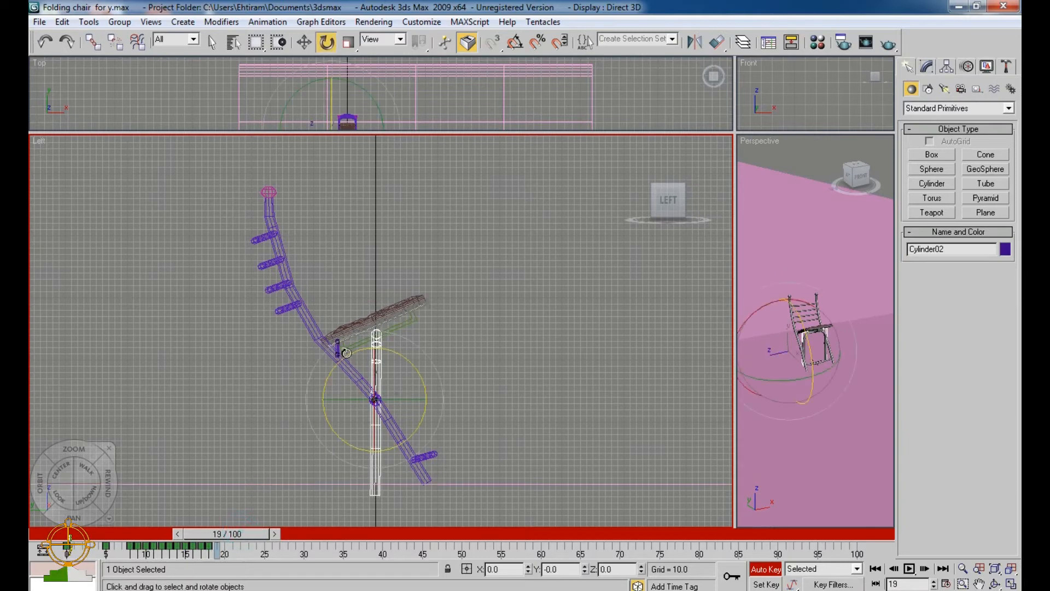
{"action": "left_click_drag", "start_coordinate": [340, 364], "coordinate": [336, 362]}
- Key further rotation of the Cylinder02 leg toward the back frame at frame 20, and by about 5.58 degrees at frame 21
{"action": "left_click_drag", "start_coordinate": [247, 532], "coordinate": [252, 531]}
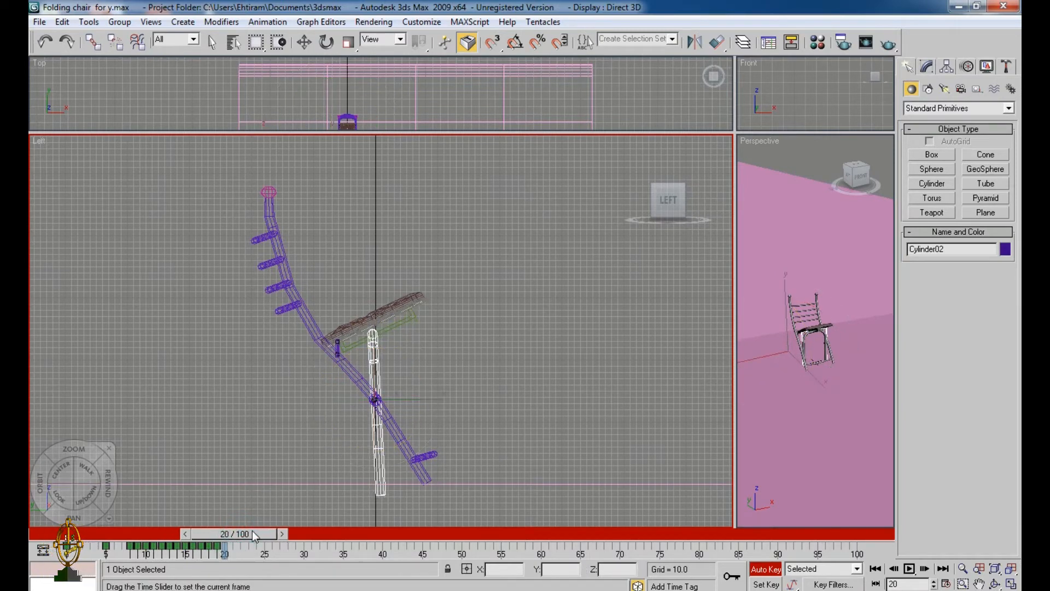
{"action": "left_click_drag", "start_coordinate": [330, 371], "coordinate": [324, 375]}
{"action": "left_click_drag", "start_coordinate": [254, 533], "coordinate": [263, 533]}
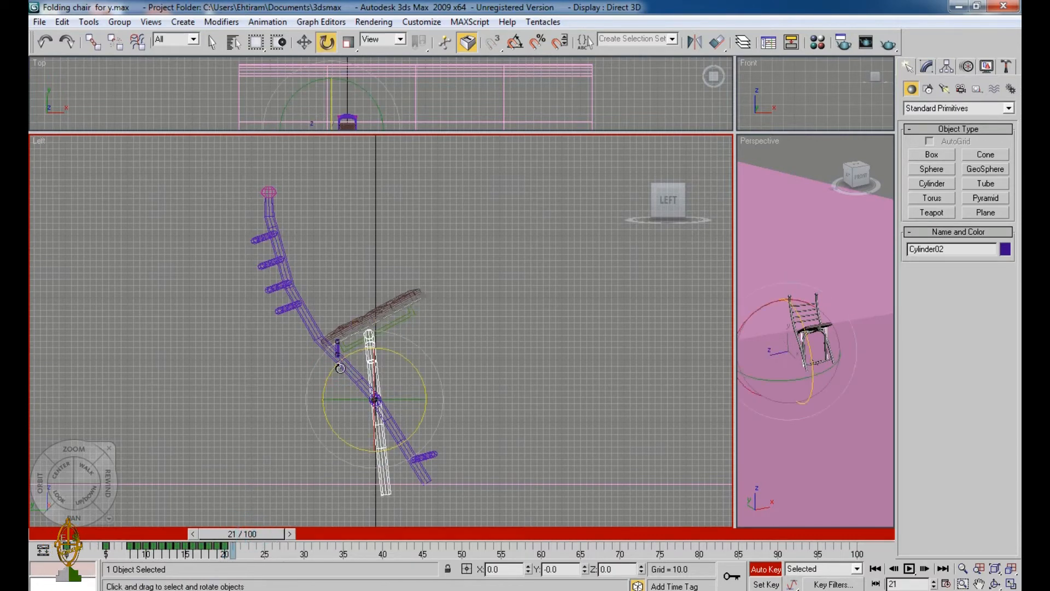
{"action": "left_click_drag", "start_coordinate": [342, 362], "coordinate": [336, 366]}
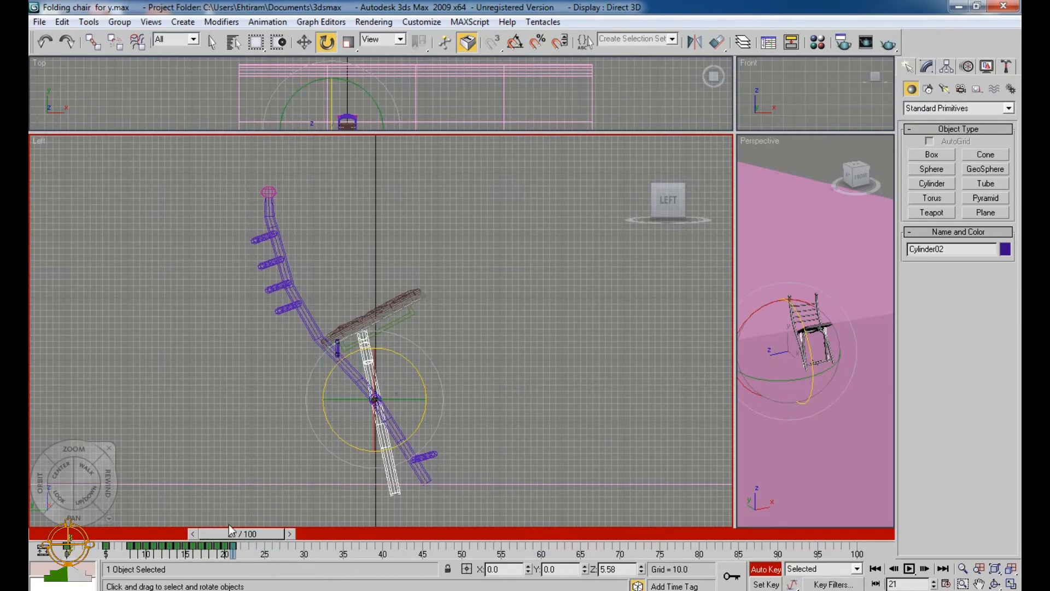
- Rotate the Cylinder02 leg closer to the back frame at frame 22, and by about 2.43 degrees at frame 23
{"action": "left_click_drag", "start_coordinate": [241, 533], "coordinate": [250, 533]}
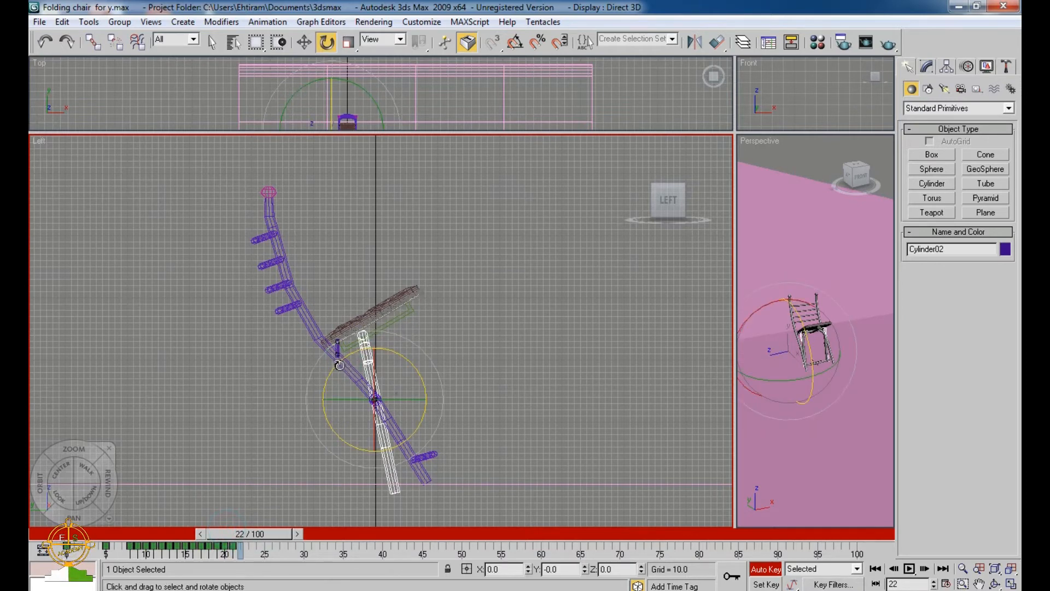
{"action": "left_click_drag", "start_coordinate": [340, 365], "coordinate": [332, 364]}
{"action": "left_click_drag", "start_coordinate": [283, 531], "coordinate": [290, 531]}
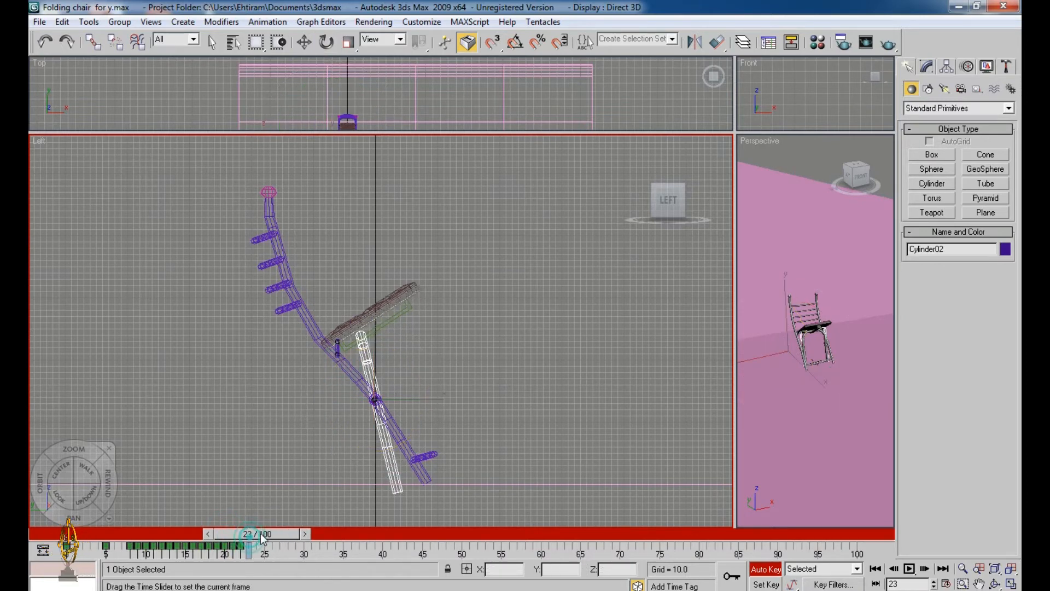
{"action": "left_click_drag", "start_coordinate": [346, 357], "coordinate": [343, 356]}
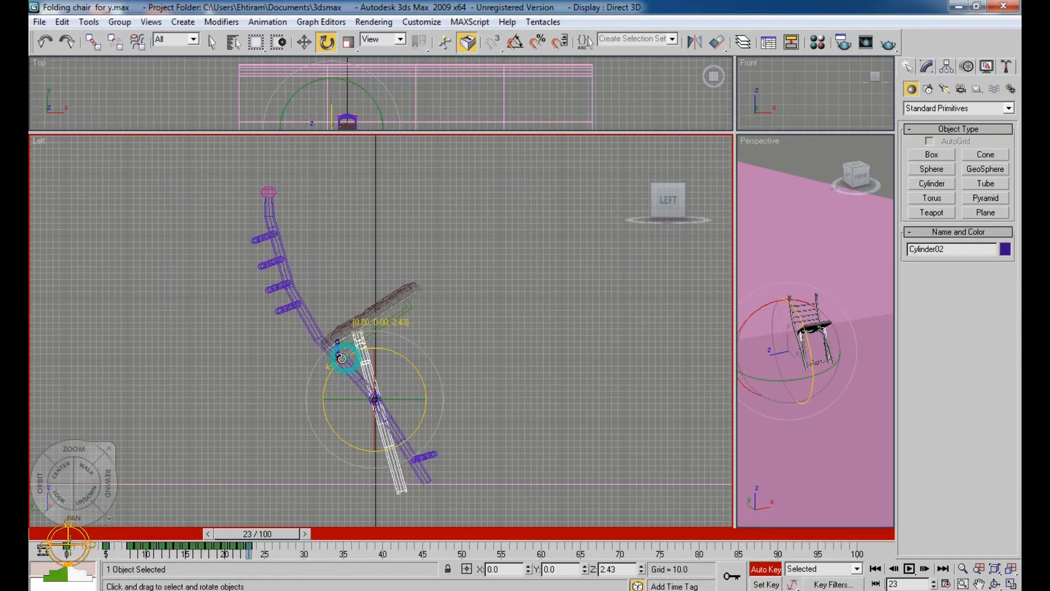
- Key the Cylinder02 leg's closing rotation by about 1.34 degrees at frame 24 and 3.95 degrees at frame 25
{"action": "left_click_drag", "start_coordinate": [273, 534], "coordinate": [281, 535]}
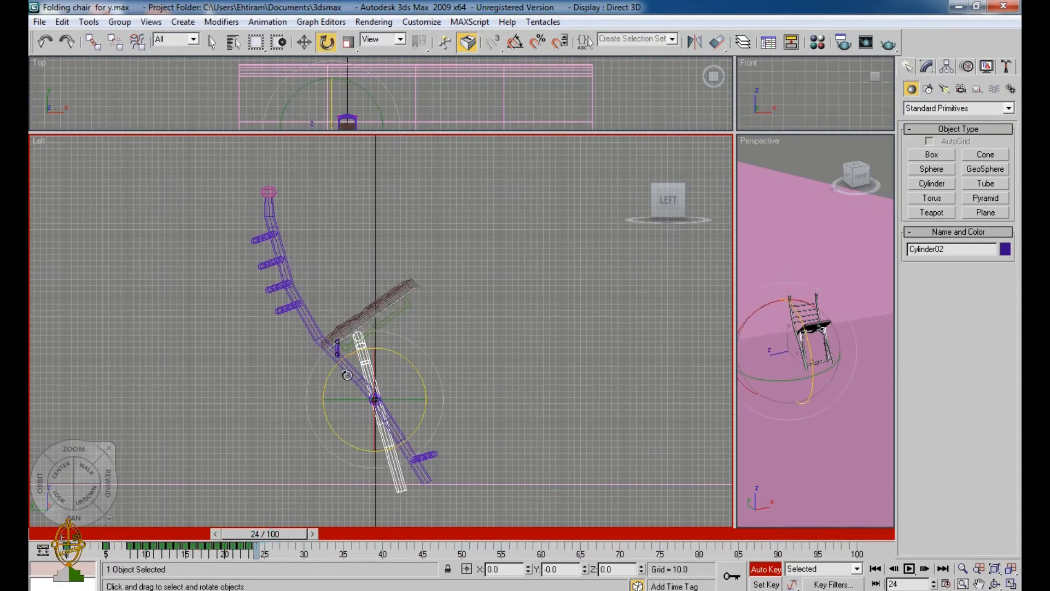
{"action": "left_click_drag", "start_coordinate": [340, 365], "coordinate": [339, 365]}
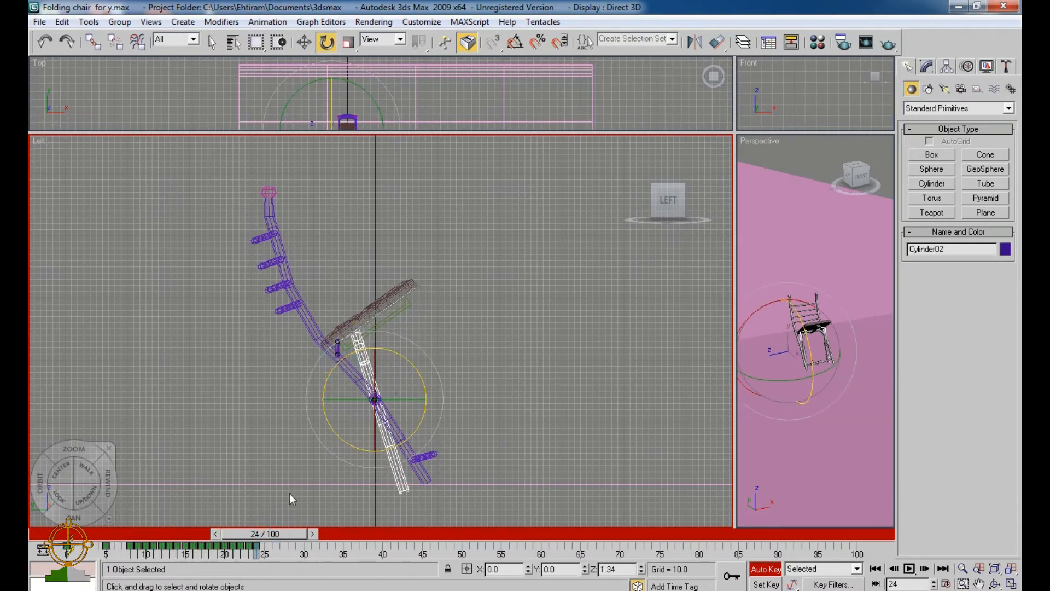
{"action": "left_click_drag", "start_coordinate": [275, 535], "coordinate": [283, 536]}
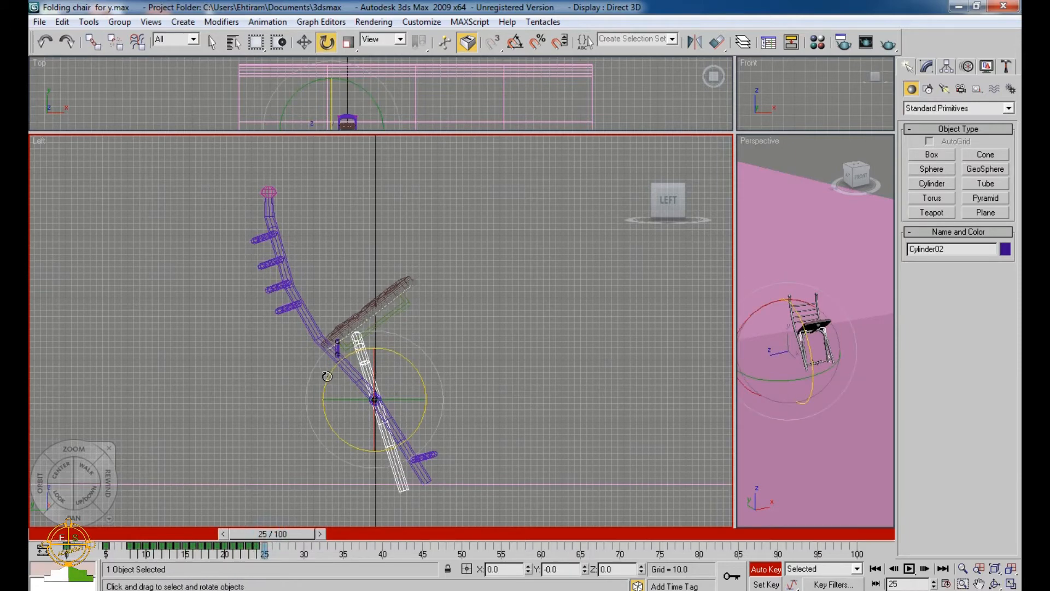
{"action": "left_click_drag", "start_coordinate": [327, 376], "coordinate": [323, 381]}
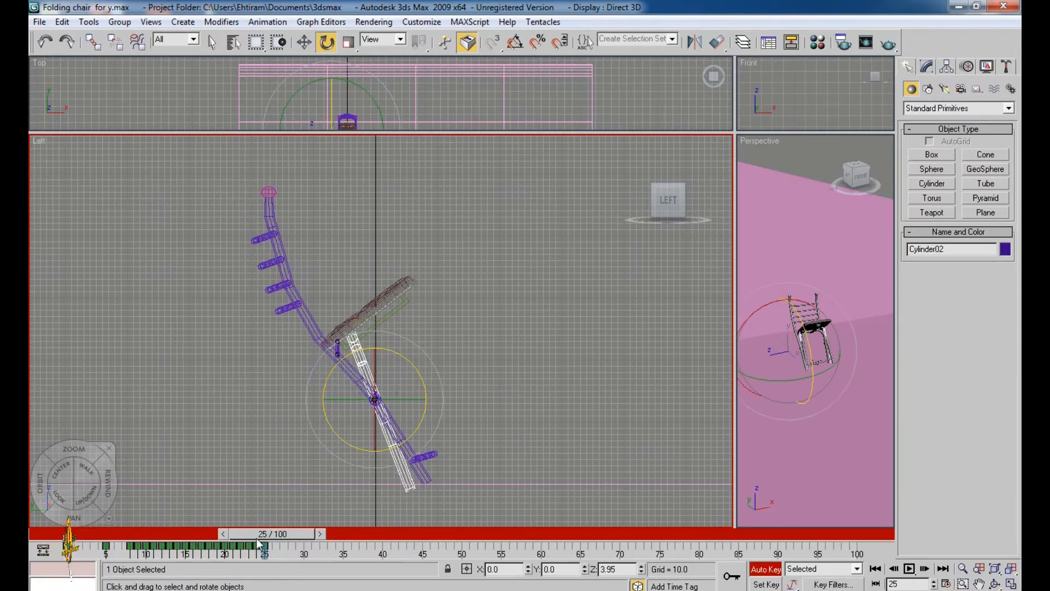
- Rotate the Cylinder02 leg slightly further closed at frame 26, and by about 1.62 degrees at frame 28
{"action": "left_click_drag", "start_coordinate": [272, 534], "coordinate": [280, 534]}
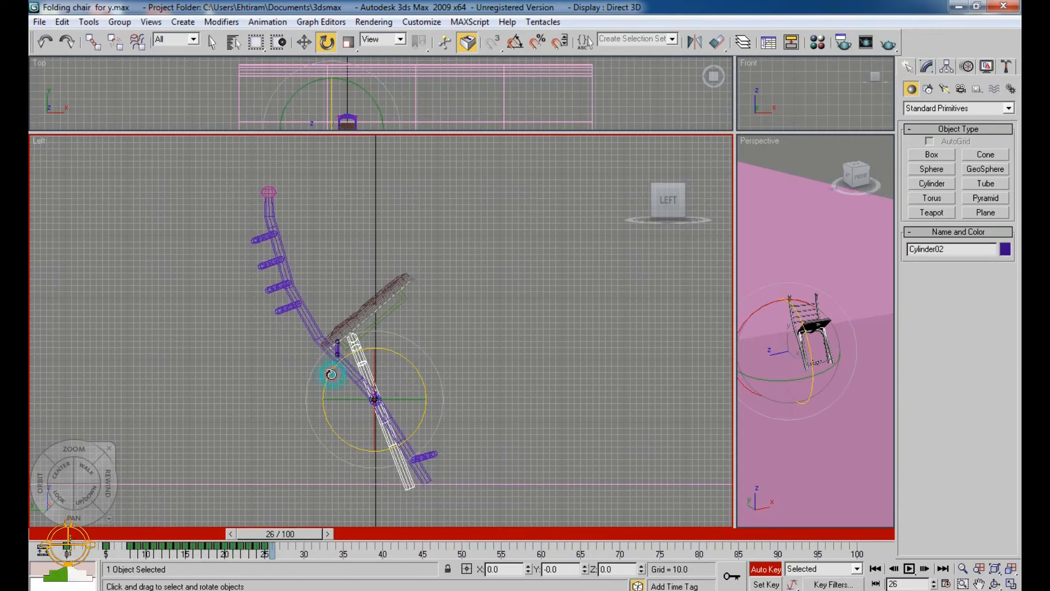
{"action": "left_click_drag", "start_coordinate": [331, 374], "coordinate": [331, 371]}
{"action": "left_click_drag", "start_coordinate": [296, 535], "coordinate": [313, 534]}
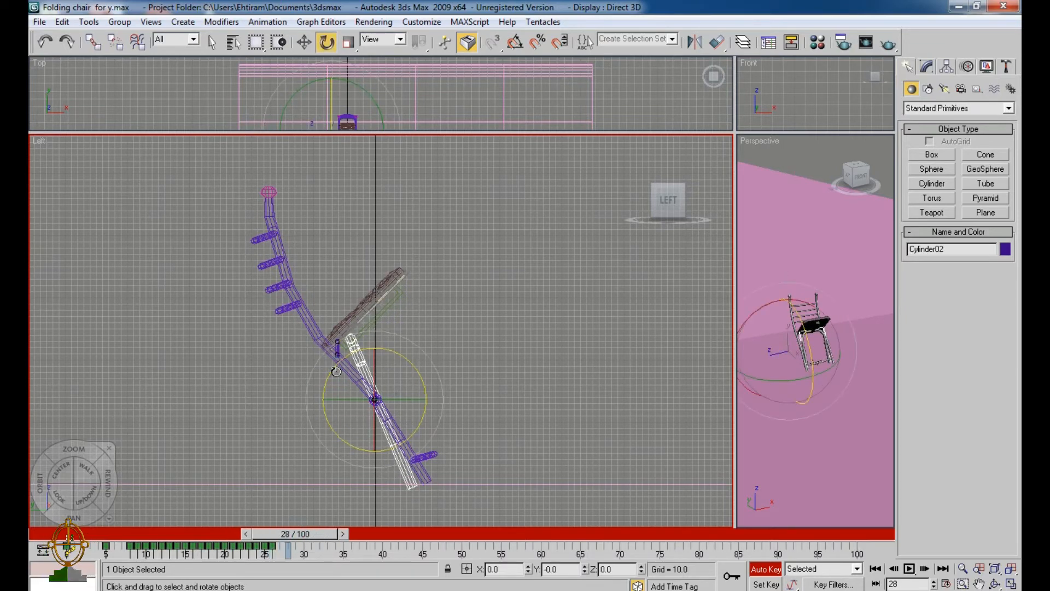
{"action": "left_click_drag", "start_coordinate": [348, 358], "coordinate": [347, 358]}
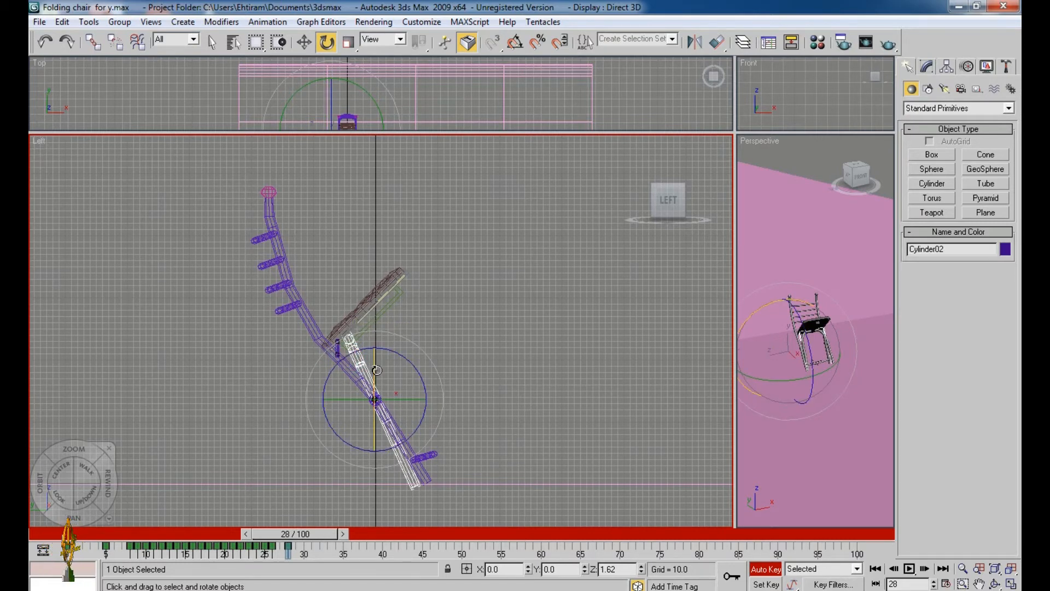
- Switch to moving the Cylinder02 leg, and key small position shifts at frame 29 and upward at frame 32
{"action": "left_click_drag", "start_coordinate": [290, 531], "coordinate": [303, 531]}
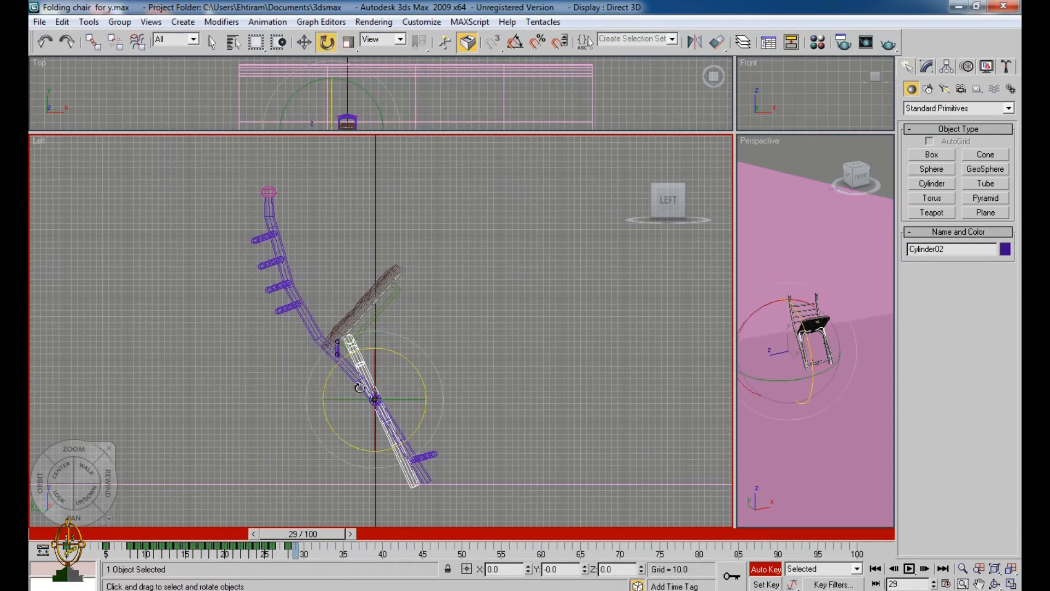
{"action": "key", "text": "w"}
{"action": "left_click_drag", "start_coordinate": [386, 376], "coordinate": [388, 376]}
{"action": "left_click_drag", "start_coordinate": [304, 534], "coordinate": [327, 534]}
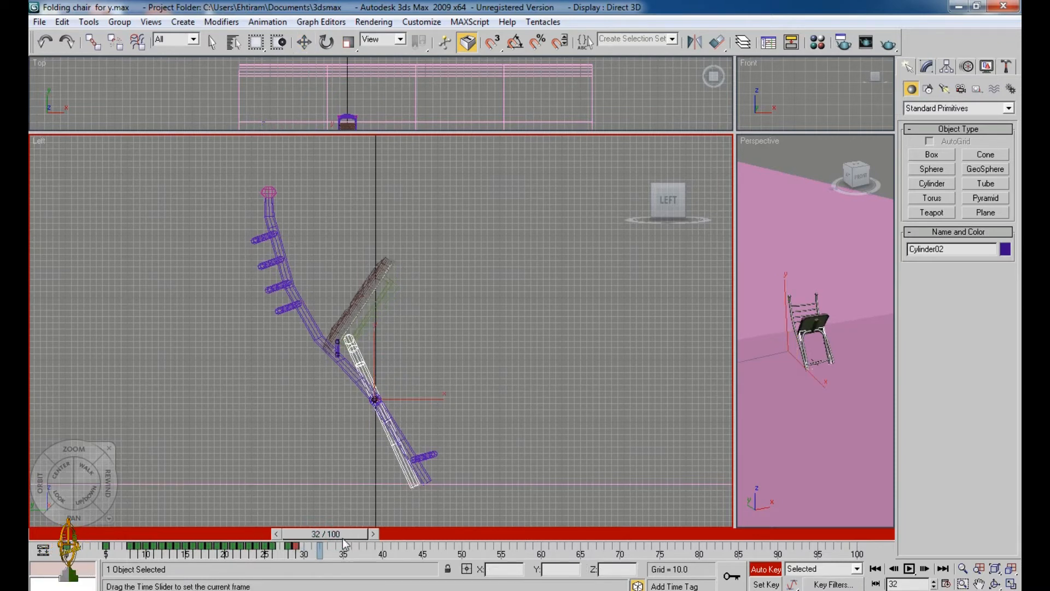
{"action": "left_click_drag", "start_coordinate": [377, 366], "coordinate": [377, 363]}
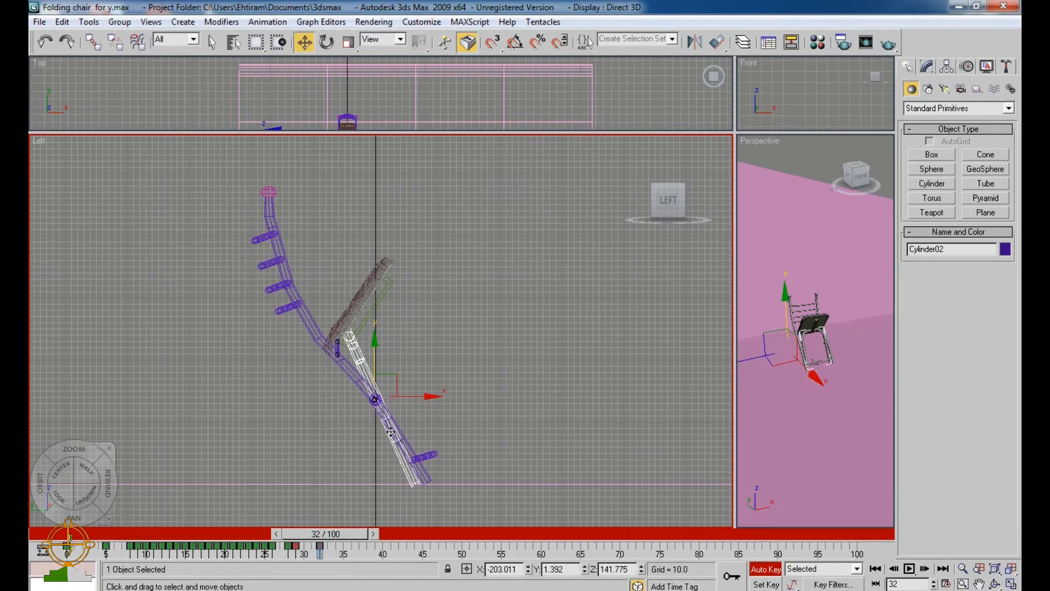
- Key small position adjustments of the Cylinder02 leg at frames 37 and 43 to follow the folding seat
{"action": "left_click_drag", "start_coordinate": [348, 533], "coordinate": [385, 533]}
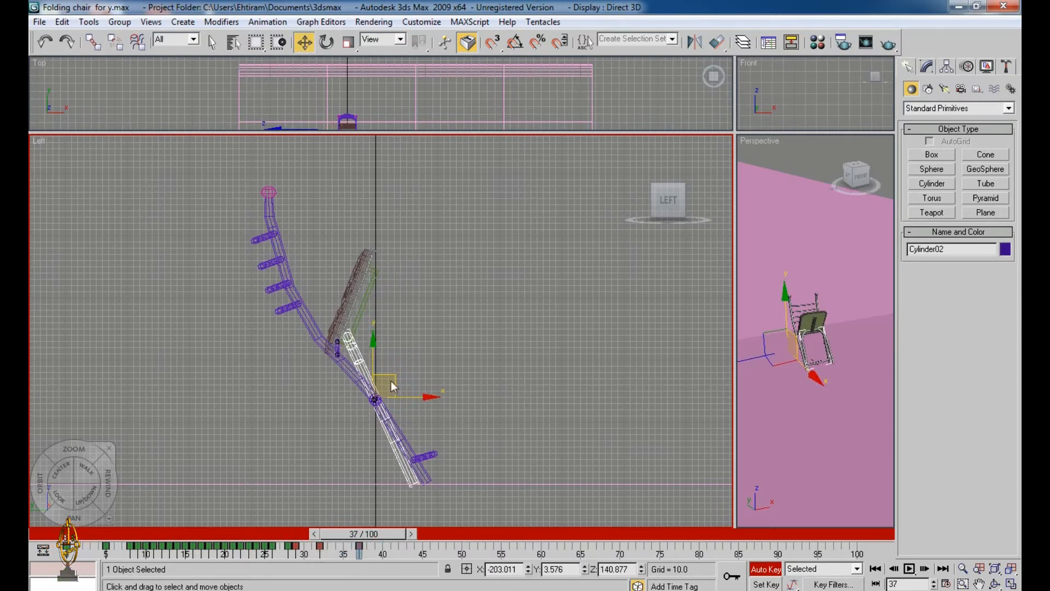
{"action": "left_click_drag", "start_coordinate": [372, 366], "coordinate": [372, 363]}
{"action": "left_click_drag", "start_coordinate": [376, 534], "coordinate": [421, 532]}
{"action": "left_click_drag", "start_coordinate": [387, 376], "coordinate": [390, 375]}
- Key small horizontal position shifts of the Cylinder02 leg at frames 49, 54 and 63 to follow the folding seat
{"action": "left_click_drag", "start_coordinate": [406, 532], "coordinate": [453, 533]}
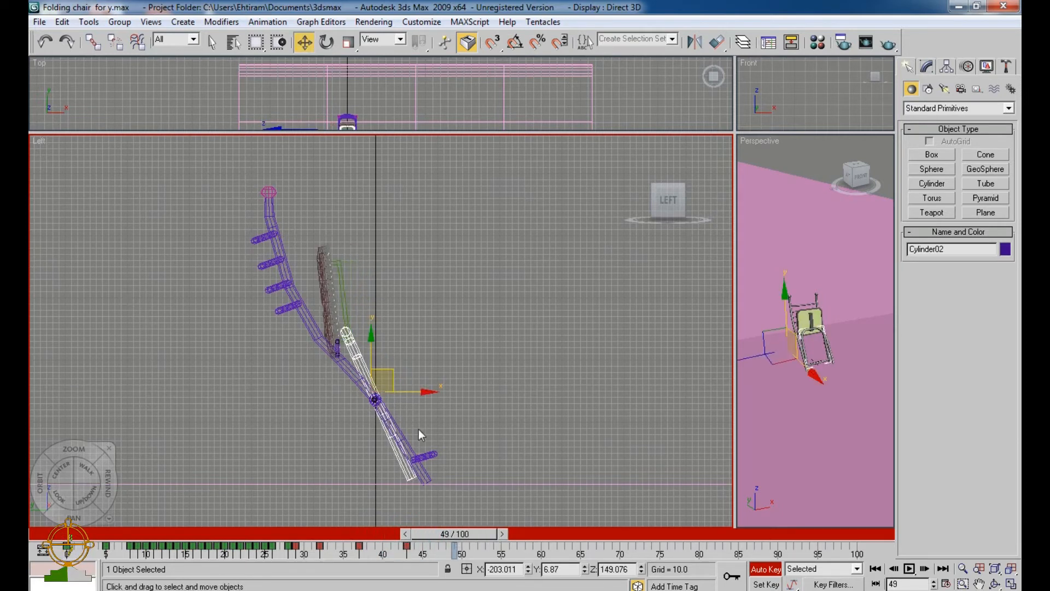
{"action": "left_click_drag", "start_coordinate": [410, 393], "coordinate": [408, 393]}
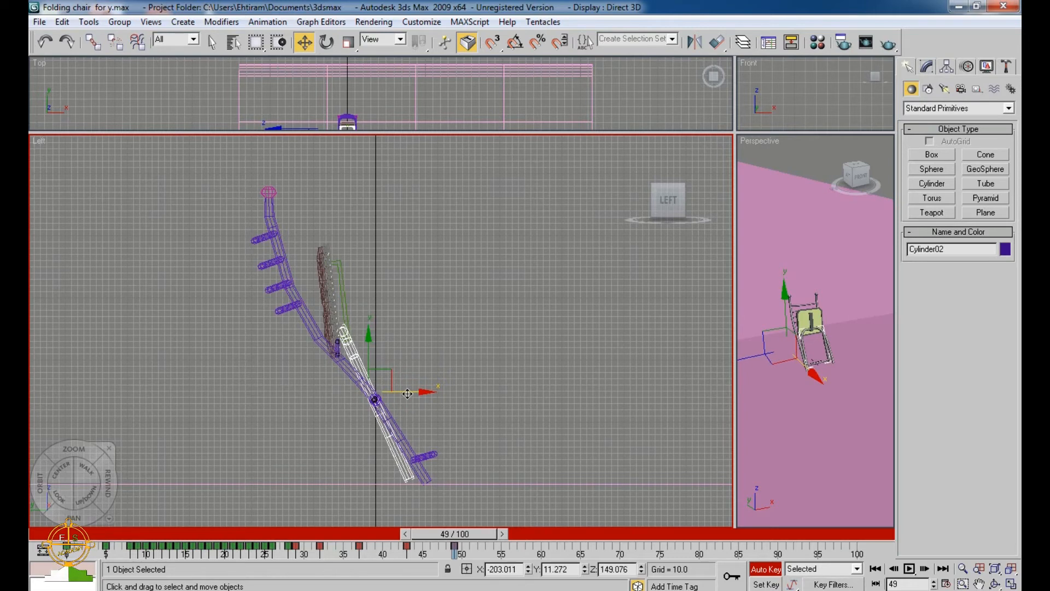
{"action": "left_click_drag", "start_coordinate": [472, 534], "coordinate": [511, 539]}
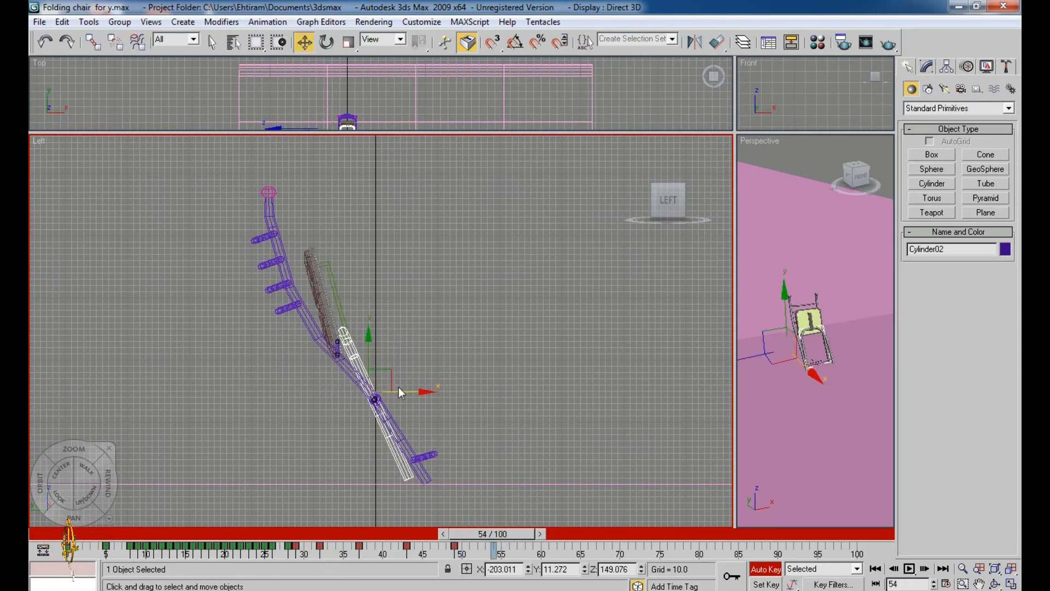
{"action": "left_click_drag", "start_coordinate": [409, 393], "coordinate": [408, 394]}
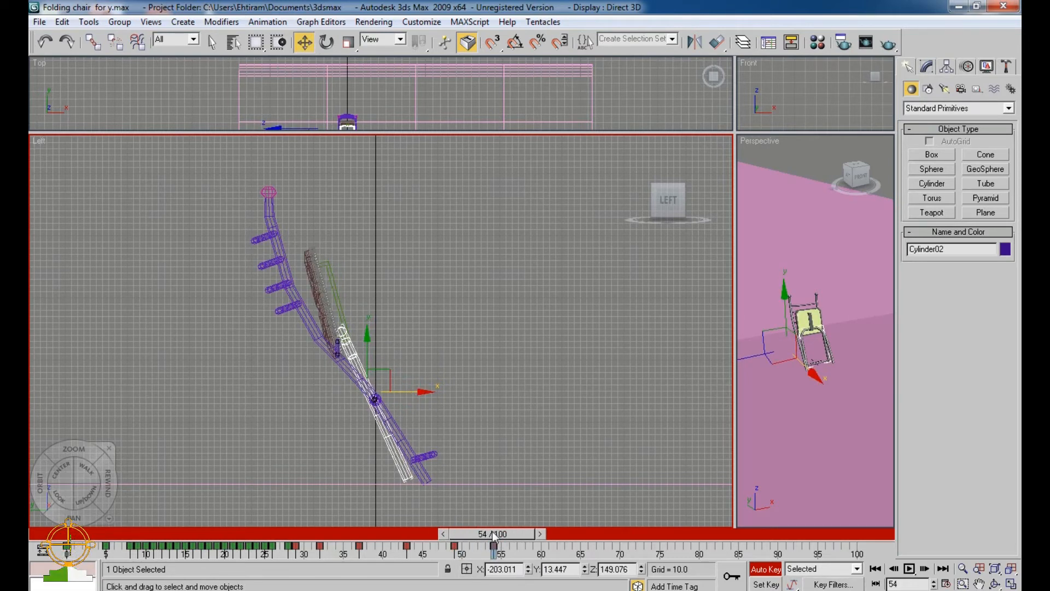
{"action": "left_click_drag", "start_coordinate": [492, 530], "coordinate": [561, 554]}
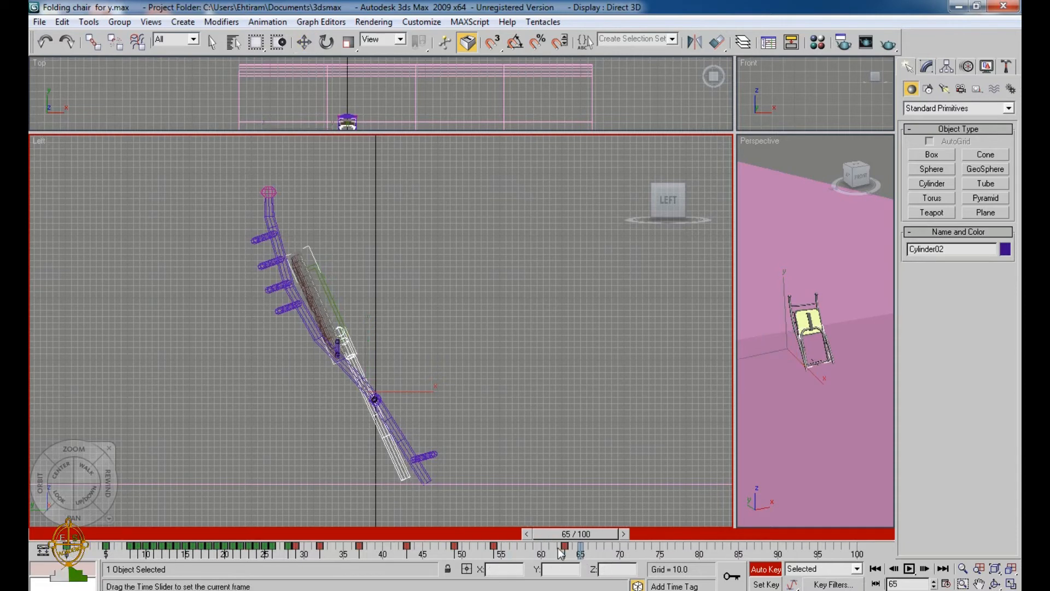
{"action": "key", "text": "w"}
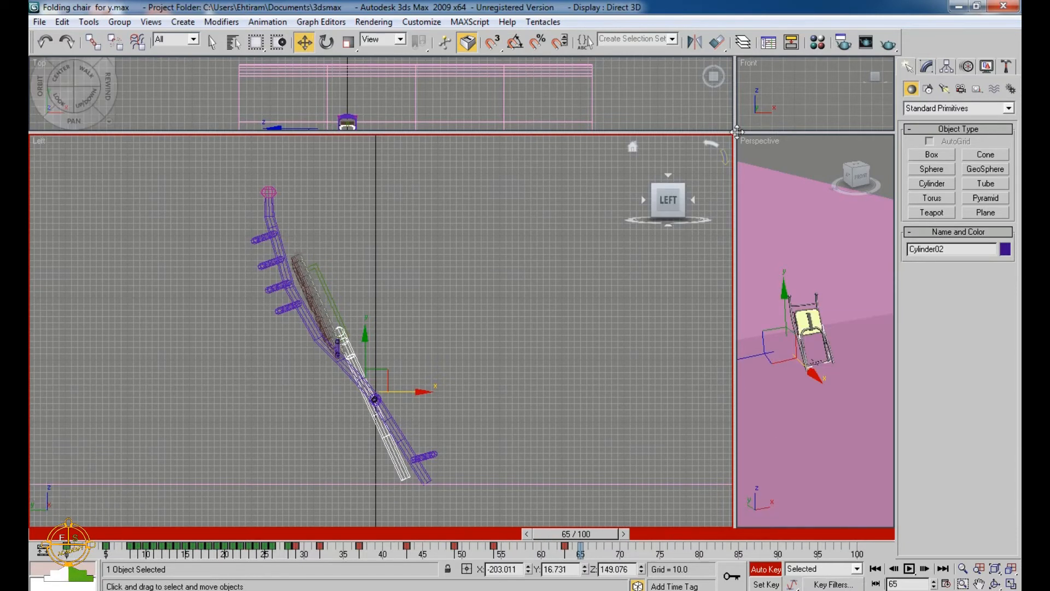
- Enlarge the Perspective view around the folded chair and play back the folding animation
{"action": "left_click_drag", "start_coordinate": [737, 132], "coordinate": [43, 150]}
{"action": "mouse_move", "coordinate": [726, 346]}
{"action": "middle_mouse_down"}
{"action": "mouse_move", "coordinate": [704, 359]}
{"action": "mouse_move", "coordinate": [707, 346]}
{"action": "middle_mouse_up"}
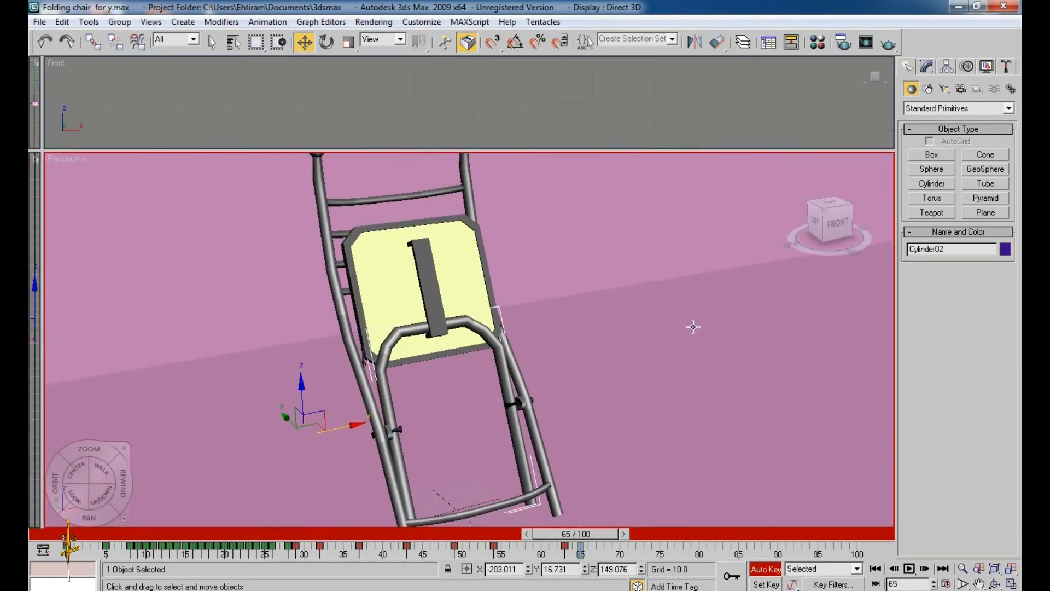
{"action": "left_click", "coordinate": [910, 568]}
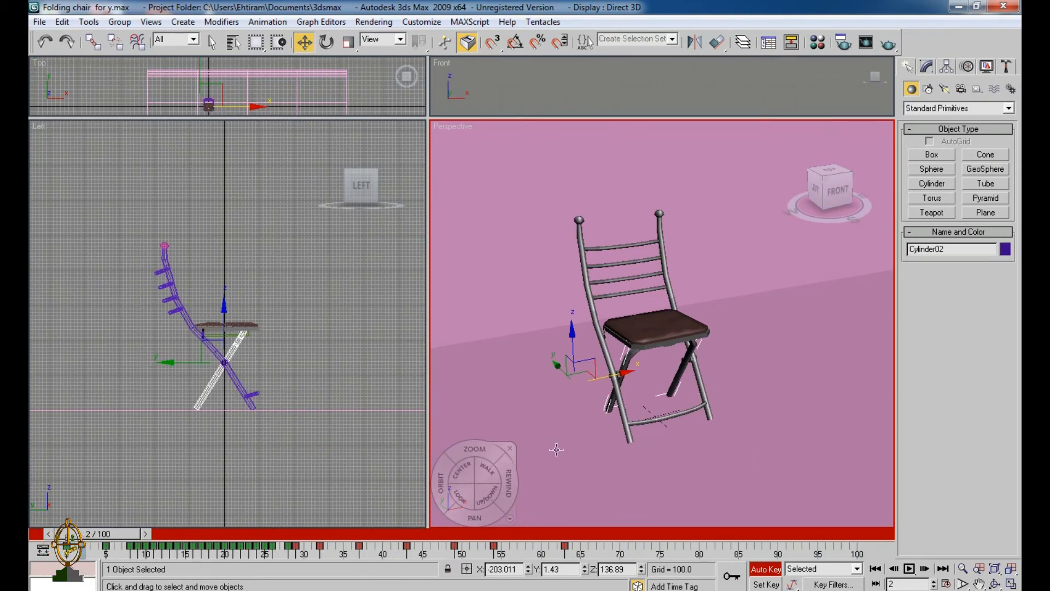
- Key a small horizontal shift of the Cylinder02 leg at frame 58, to a Y position of about 13.79
{"action": "middle_click_drag", "start_coordinate": [265, 426], "coordinate": [336, 387]}
{"action": "scroll", "coordinate": [290, 419], "scroll_direction": "up", "scroll_amount": 4}
{"action": "scroll", "coordinate": [277, 402], "scroll_direction": "up", "scroll_amount": 2}
{"action": "scroll", "coordinate": [335, 415], "scroll_direction": "up", "scroll_amount": 2}
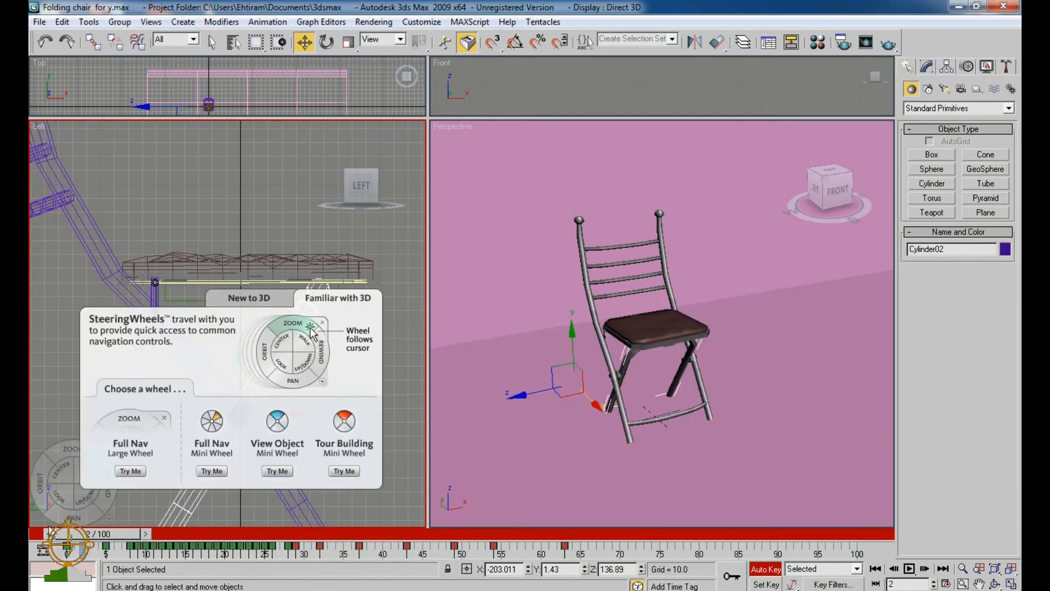
{"action": "left_click_drag", "start_coordinate": [98, 534], "coordinate": [504, 584]}
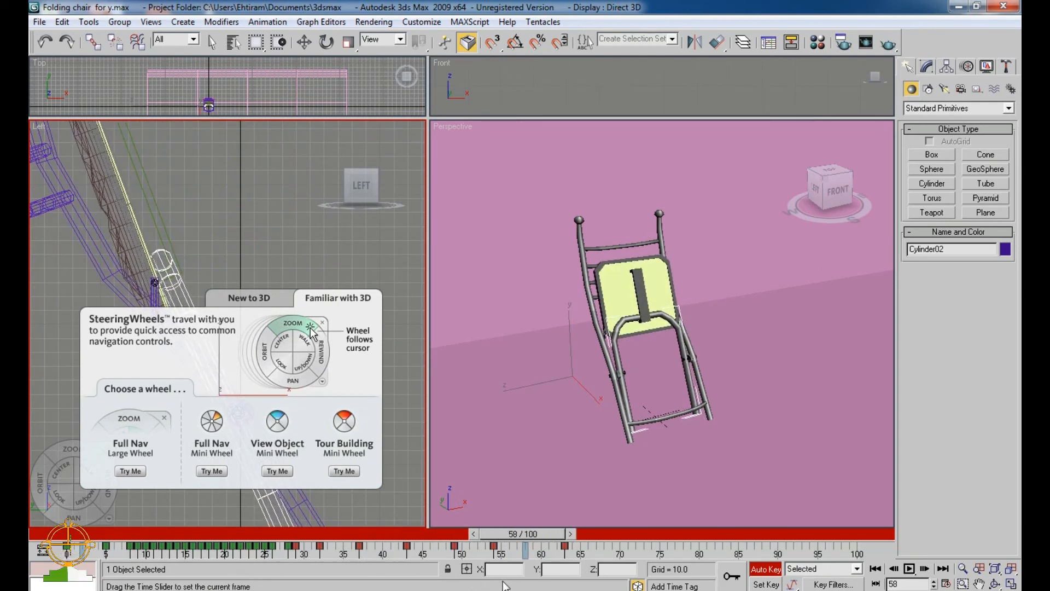
{"action": "key", "text": "w"}
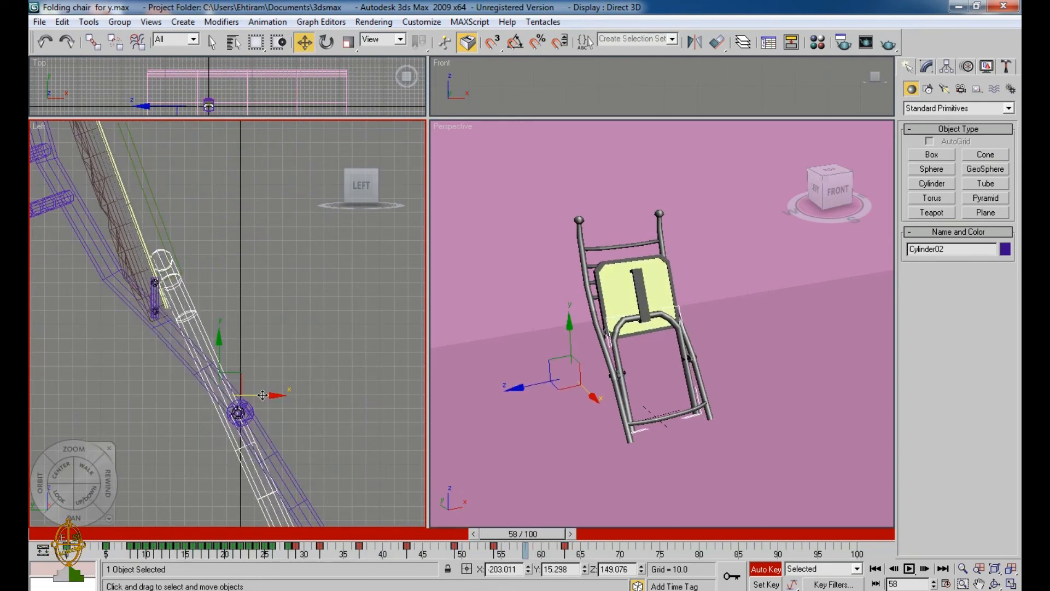
{"action": "left_click_drag", "start_coordinate": [262, 394], "coordinate": [265, 395]}
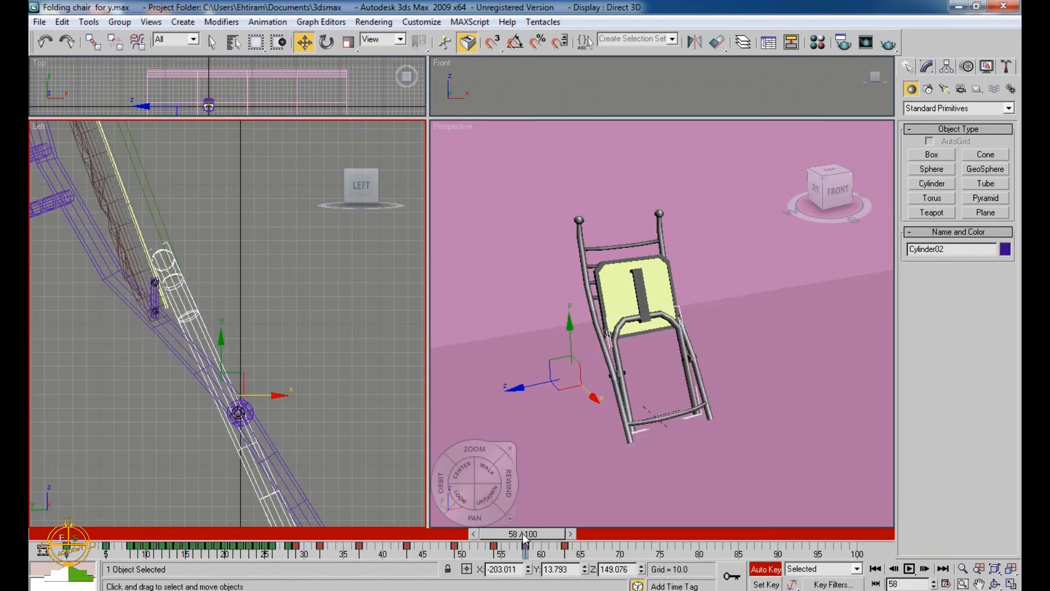
- Key the Cylinder02 leg's horizontal position at frame 60, at a Y value of about 14.48
{"action": "mouse_move", "coordinate": [523, 534]}
{"action": "left_mouse_down"}
{"action": "mouse_move", "coordinate": [560, 540]}
{"action": "mouse_move", "coordinate": [542, 542]}
{"action": "left_mouse_up"}
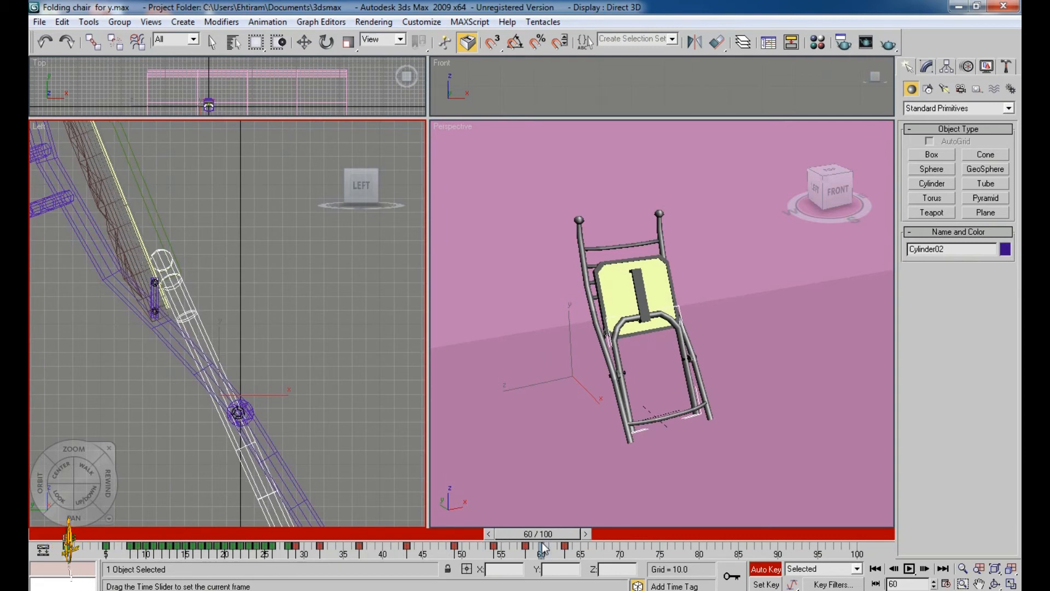
{"action": "key", "text": "w"}
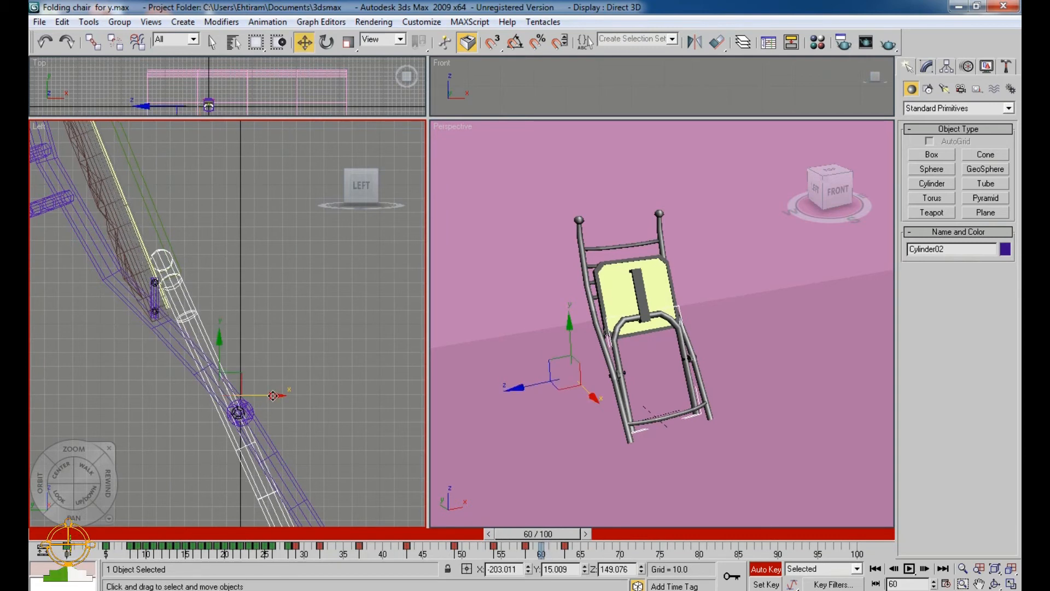
{"action": "left_click_drag", "start_coordinate": [272, 396], "coordinate": [277, 395]}
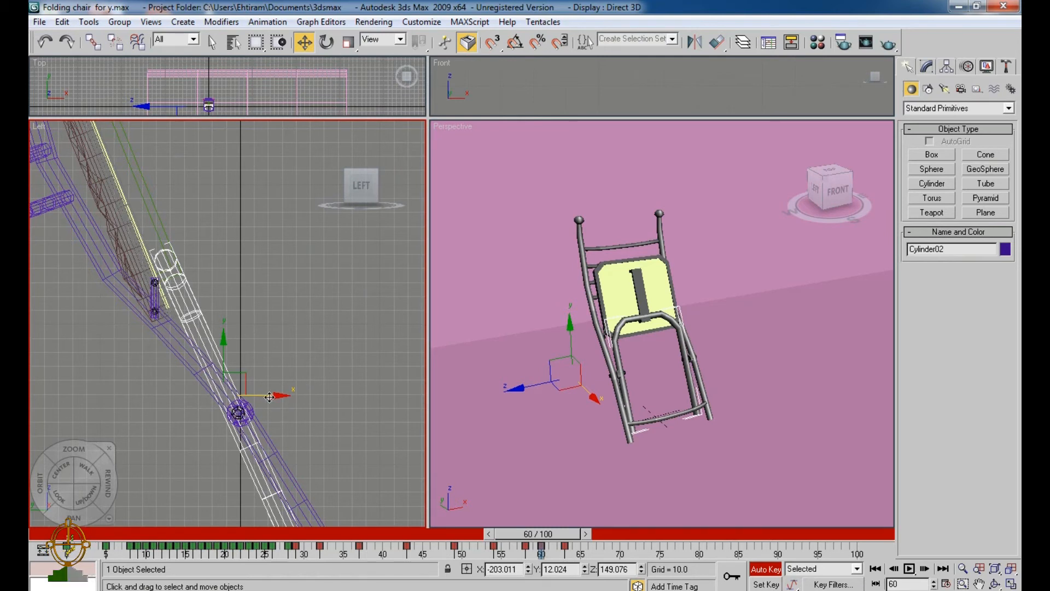
{"action": "left_click_drag", "start_coordinate": [270, 396], "coordinate": [266, 398]}
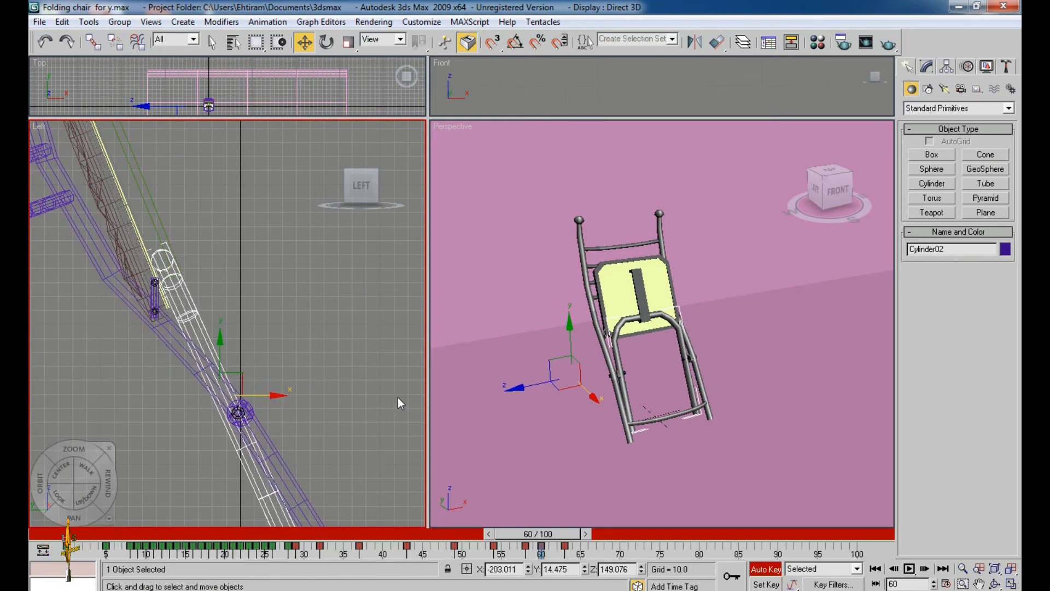
{"action": "middle_click_drag", "start_coordinate": [401, 406], "coordinate": [408, 359]}
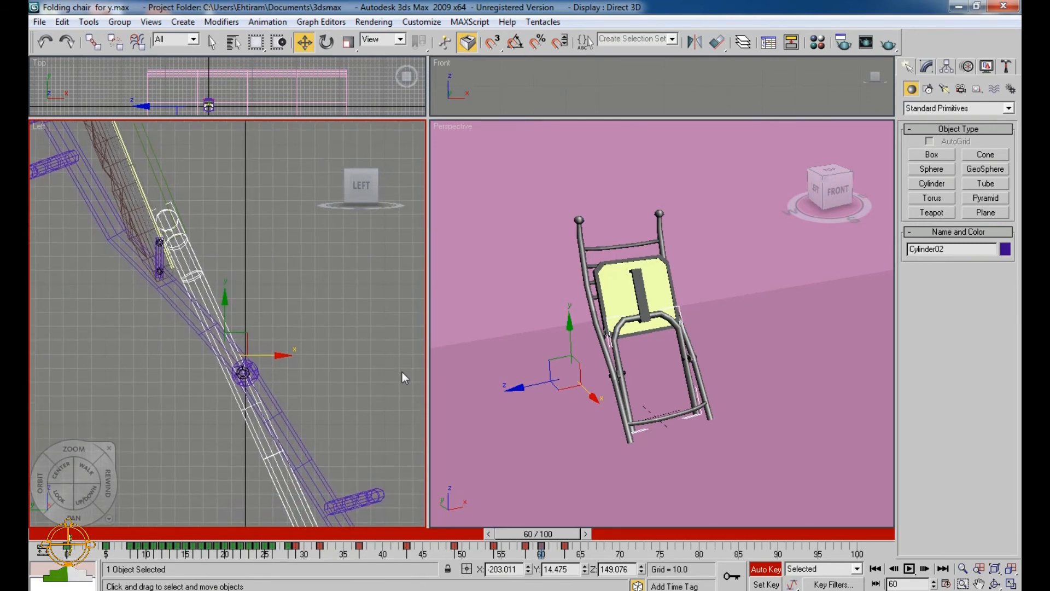
- Key a slight closing rotation of the Cylinder02 leg at frame 59
{"action": "left_click", "coordinate": [585, 567]}
{"action": "mouse_move", "coordinate": [542, 537]}
{"action": "left_mouse_down"}
{"action": "mouse_move", "coordinate": [519, 539]}
{"action": "mouse_move", "coordinate": [542, 538]}
{"action": "mouse_move", "coordinate": [532, 539]}
{"action": "left_mouse_up"}
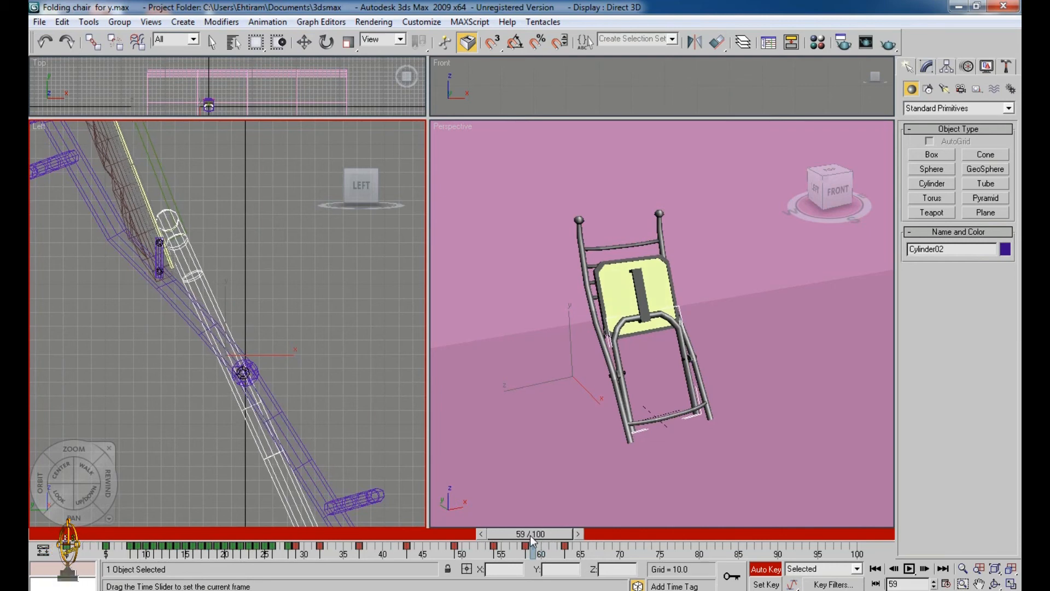
{"action": "key", "text": "w"}
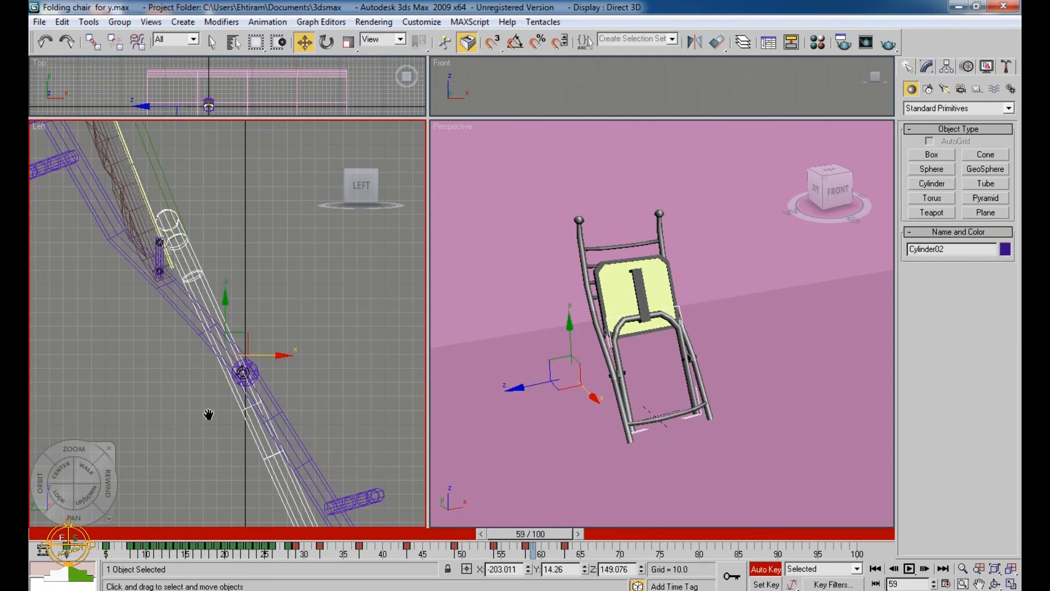
{"action": "middle_click_drag", "start_coordinate": [209, 414], "coordinate": [225, 378]}
{"action": "key", "text": "e"}
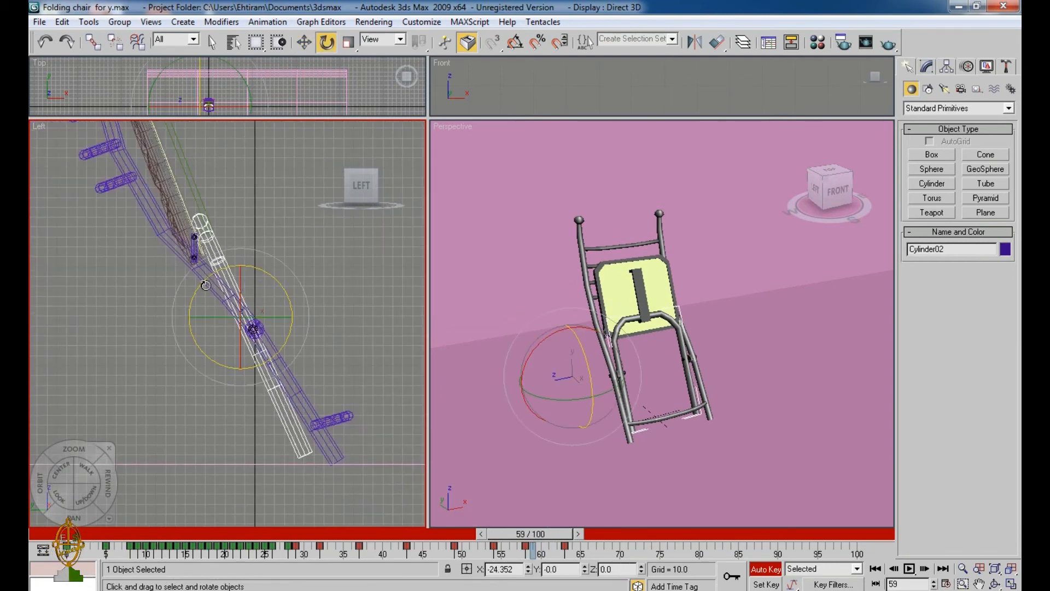
{"action": "left_click_drag", "start_coordinate": [202, 283], "coordinate": [200, 283]}
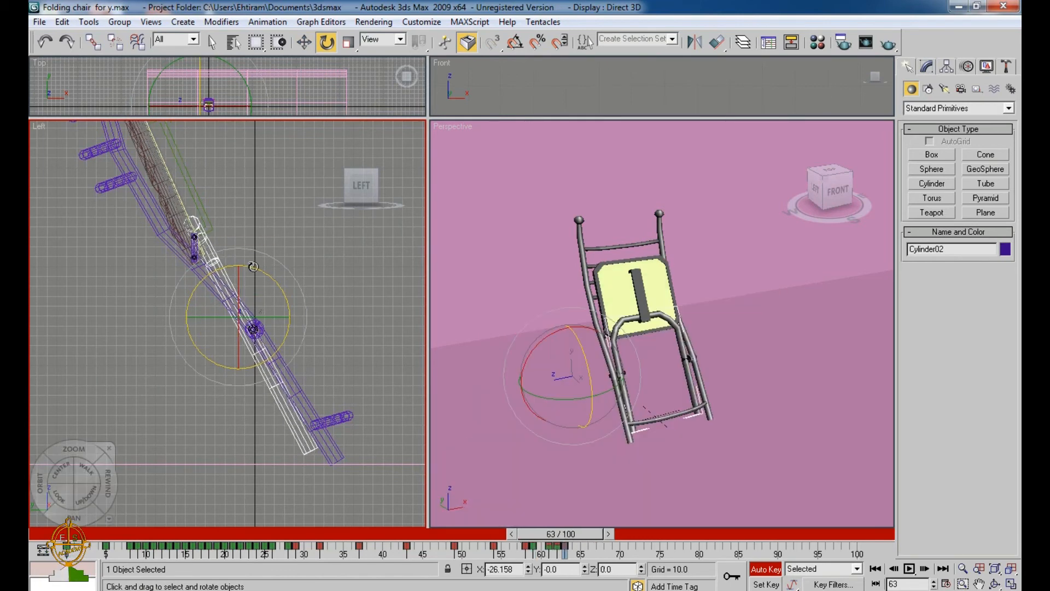
- Rotate the Cylinder02 leg slightly back at frame 63 and adjust its horizontal position there
{"action": "left_click_drag", "start_coordinate": [253, 266], "coordinate": [259, 268]}
{"action": "key", "text": "w"}
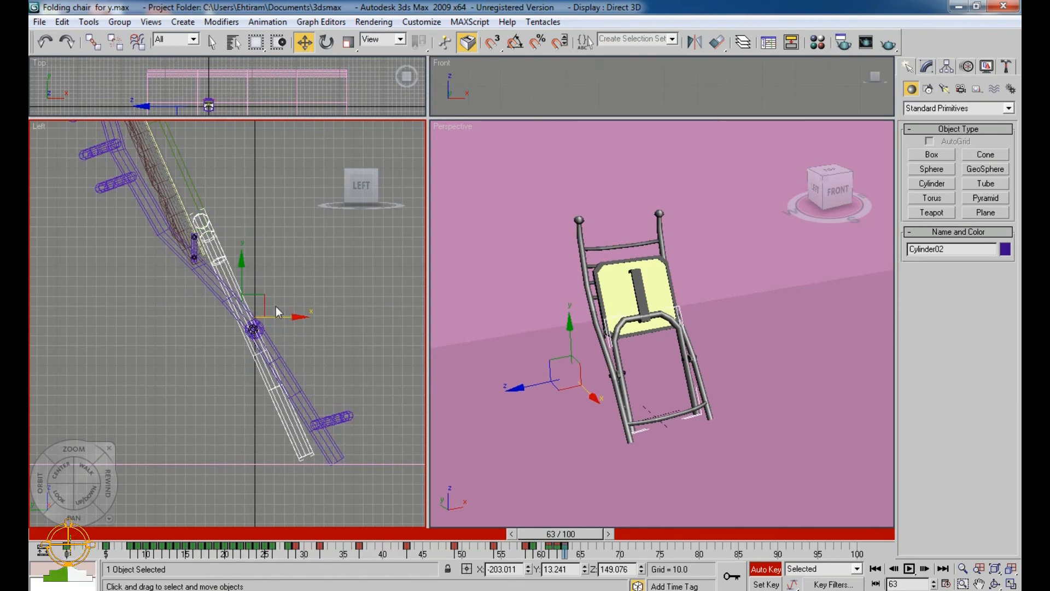
{"action": "left_click_drag", "start_coordinate": [277, 312], "coordinate": [286, 318]}
- Play the animation in the Perspective view to check the leg's corrected movement
{"action": "mouse_move", "coordinate": [562, 534]}
{"action": "left_mouse_down"}
{"action": "mouse_move", "coordinate": [583, 534]}
{"action": "mouse_move", "coordinate": [574, 533]}
{"action": "left_mouse_up"}
{"action": "left_click", "coordinate": [710, 422]}
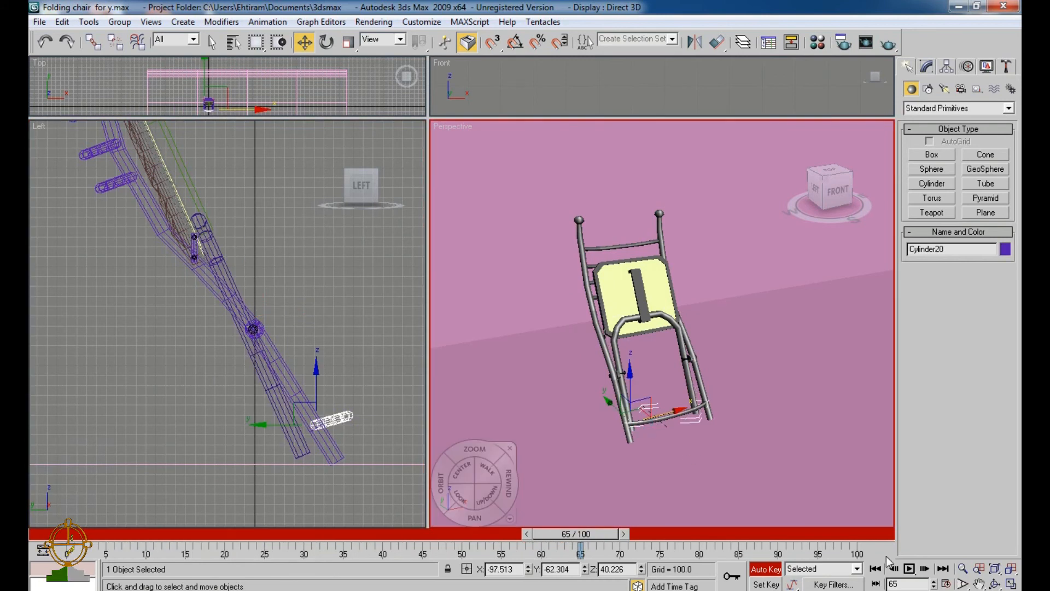
{"action": "key", "text": "slash"}
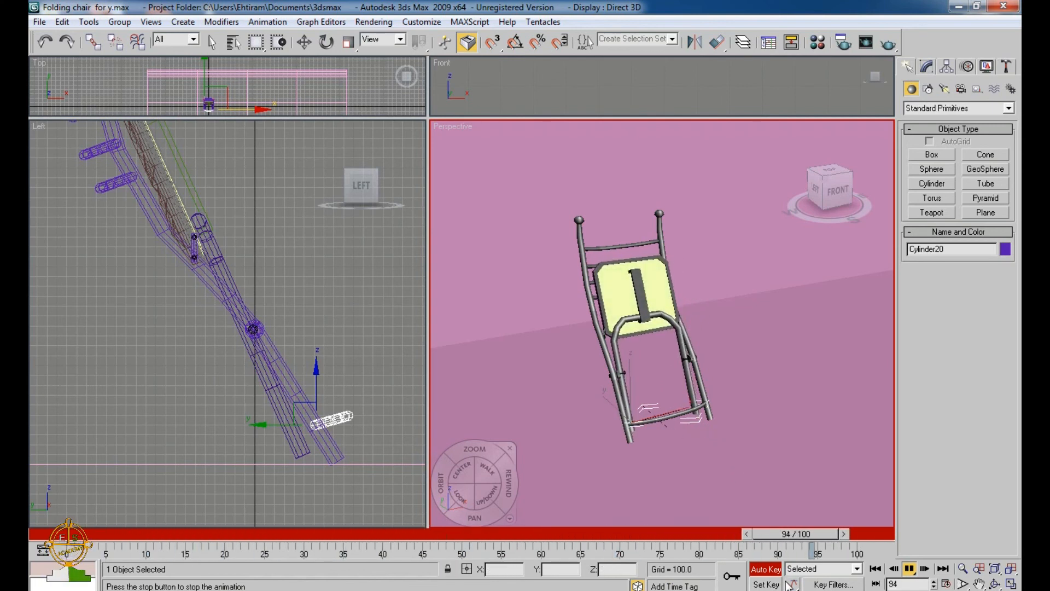
- Move the seat group Group01's last rotation key from frame 65 to frame 60
{"action": "left_click_drag", "start_coordinate": [733, 533], "coordinate": [543, 523]}
{"action": "key", "text": "w"}
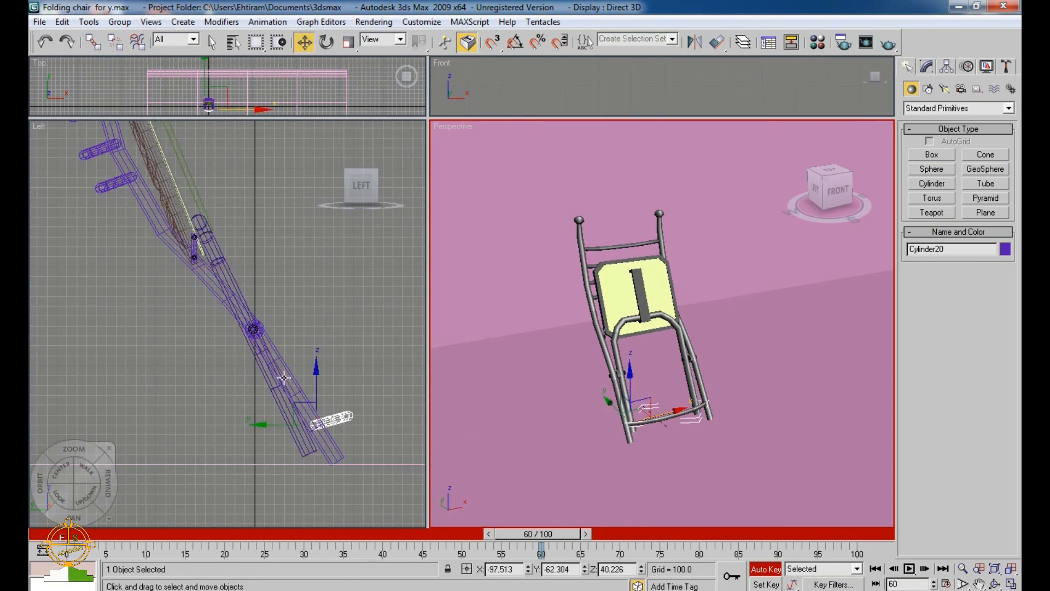
{"action": "left_click", "coordinate": [179, 226]}
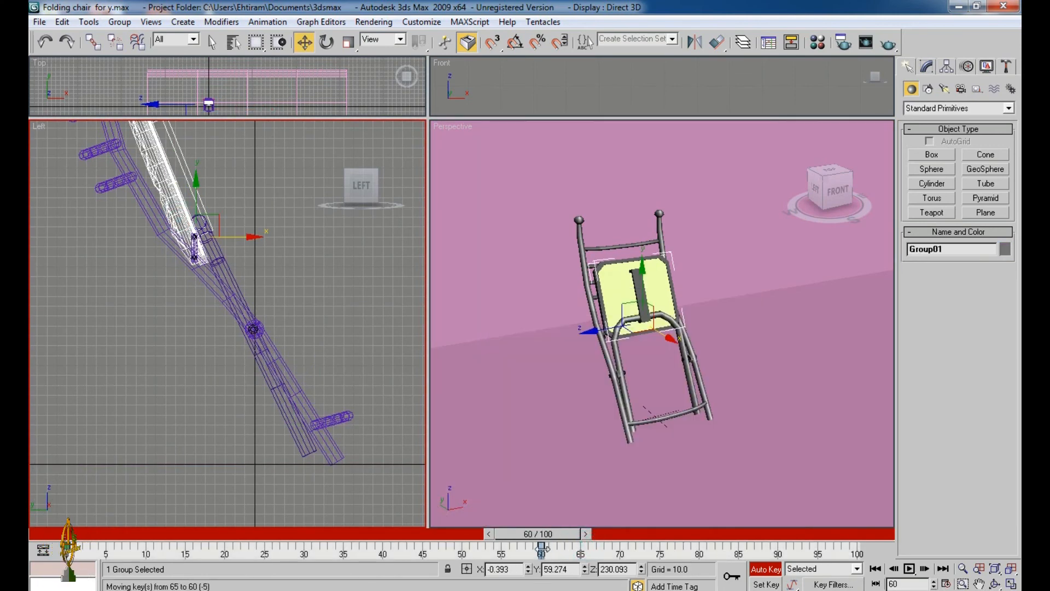
{"action": "mouse_move", "coordinate": [553, 535]}
{"action": "left_mouse_down"}
{"action": "mouse_move", "coordinate": [524, 537]}
{"action": "mouse_move", "coordinate": [579, 538]}
{"action": "mouse_move", "coordinate": [554, 538]}
{"action": "left_mouse_up"}
- Enlarge the Perspective view, return to frame 0 and play the complete chair-folding animation
{"action": "left_click_drag", "start_coordinate": [428, 118], "coordinate": [42, 72]}
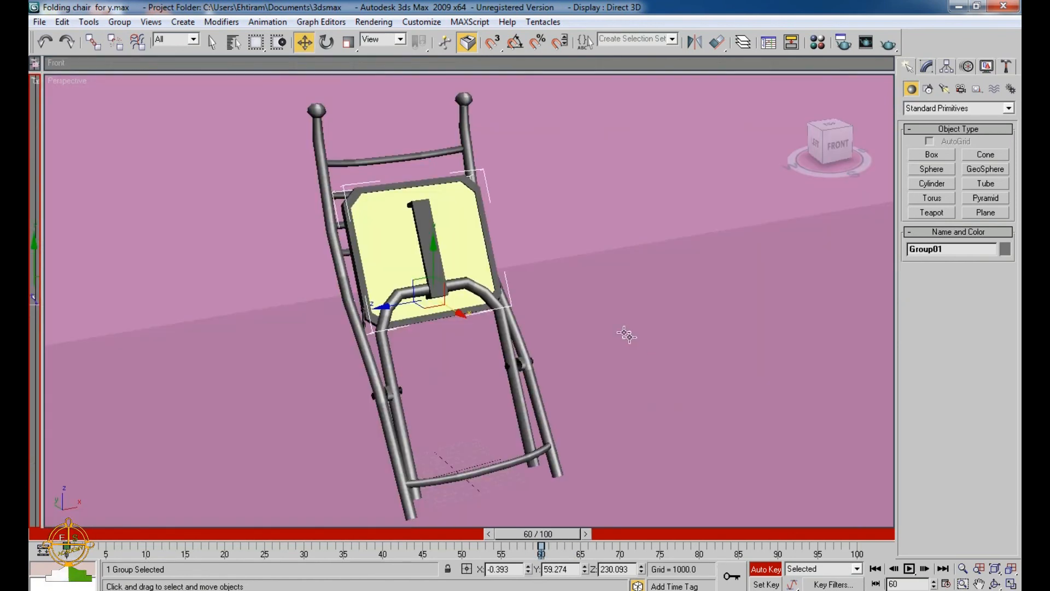
{"action": "scroll", "coordinate": [620, 323], "scroll_direction": "down", "scroll_amount": 3}
{"action": "left_click_drag", "start_coordinate": [539, 544], "coordinate": [87, 538]}
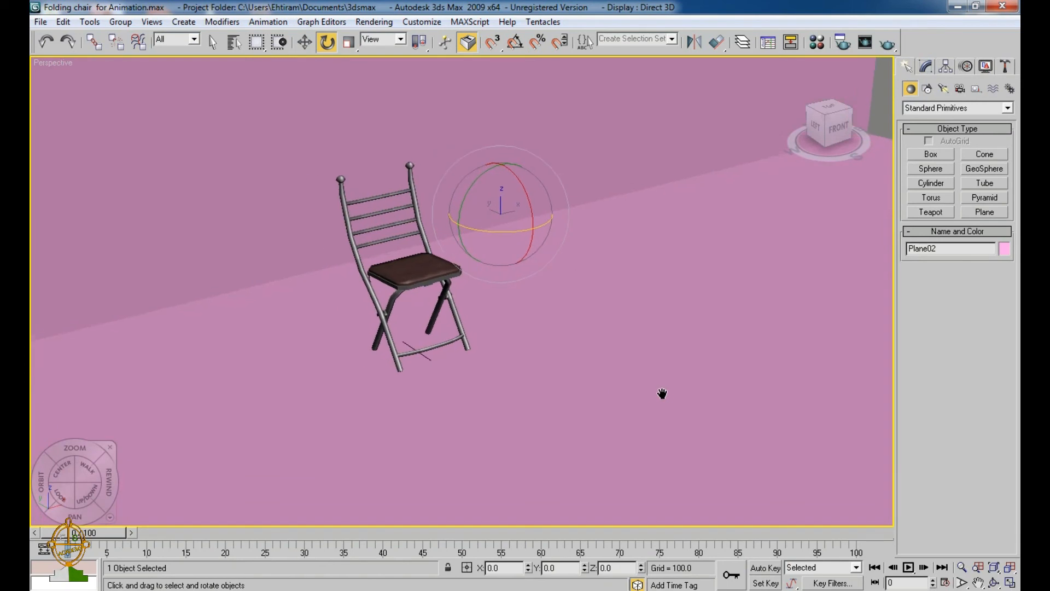
{"action": "mouse_move", "coordinate": [662, 394]}
{"action": "middle_mouse_down"}
{"action": "mouse_move", "coordinate": [647, 412]}
{"action": "mouse_move", "coordinate": [669, 406]}
{"action": "middle_mouse_up"}
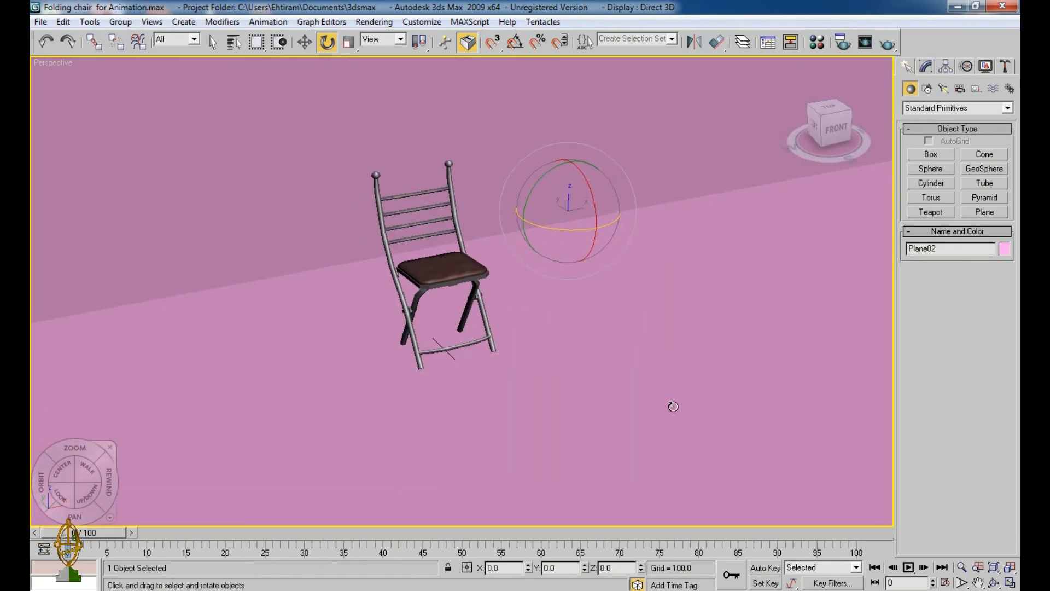
{"action": "left_click", "coordinate": [909, 568]}
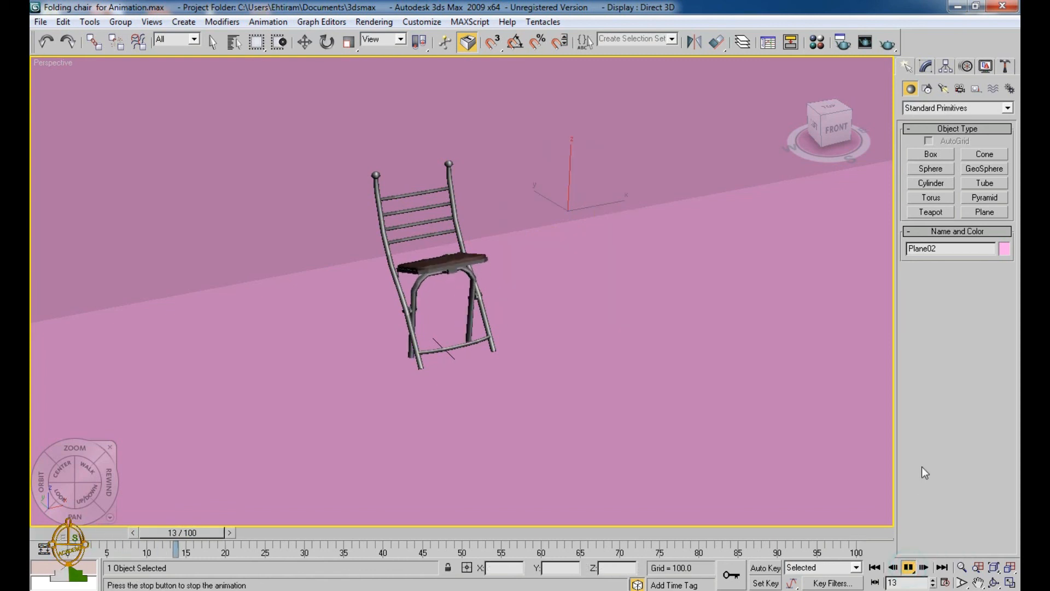